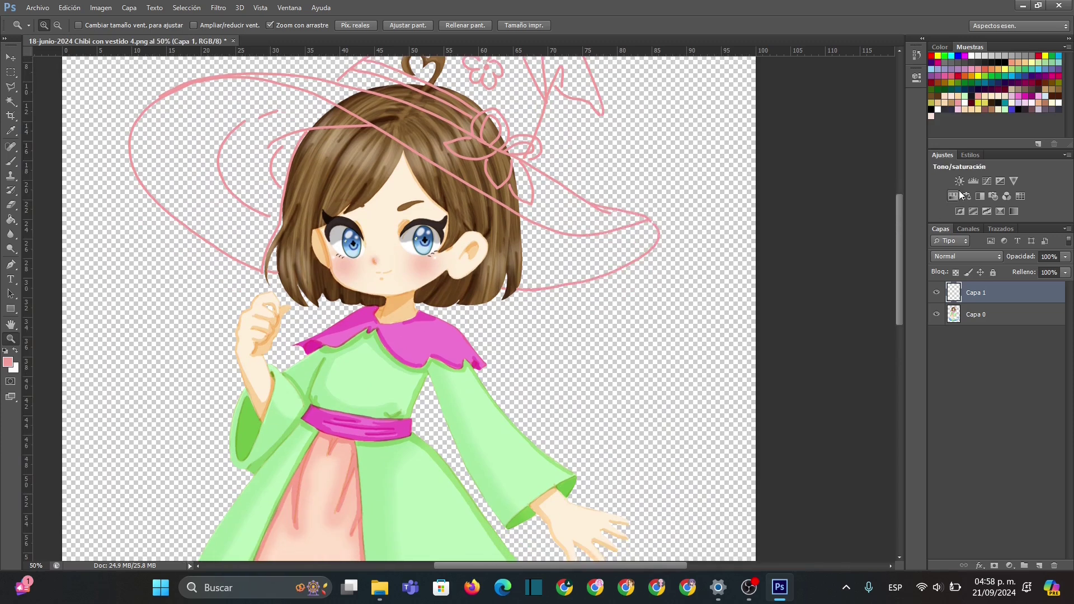
# Sample the light green of the dress bodice and outline the front of the hat brim and the ribbon tails with a thin brush.
pyautogui.click(10, 130)
pyautogui.click(370, 383)
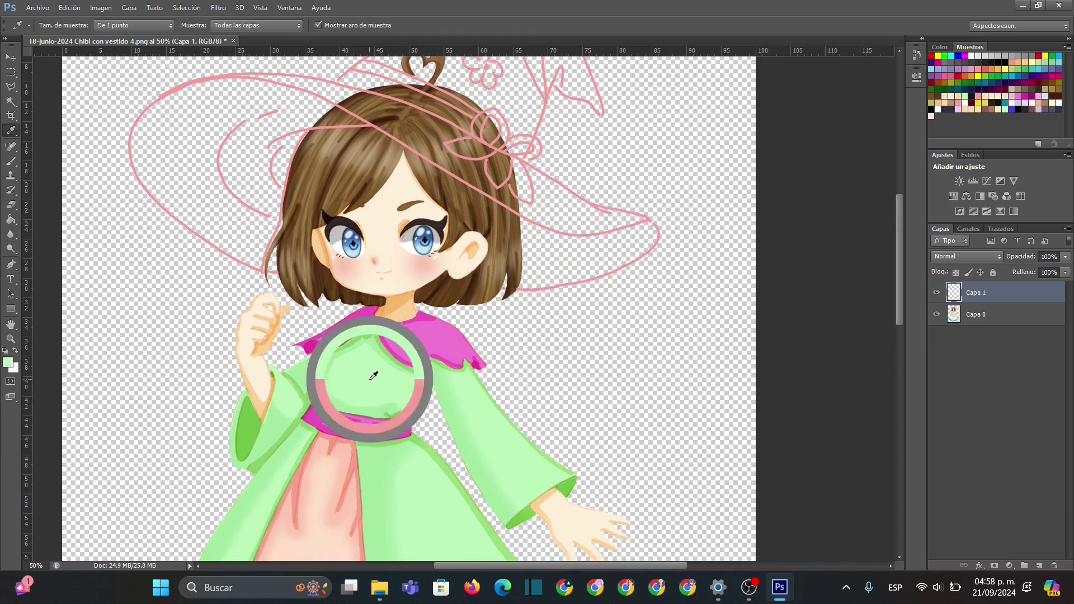
pyautogui.click(10, 161)
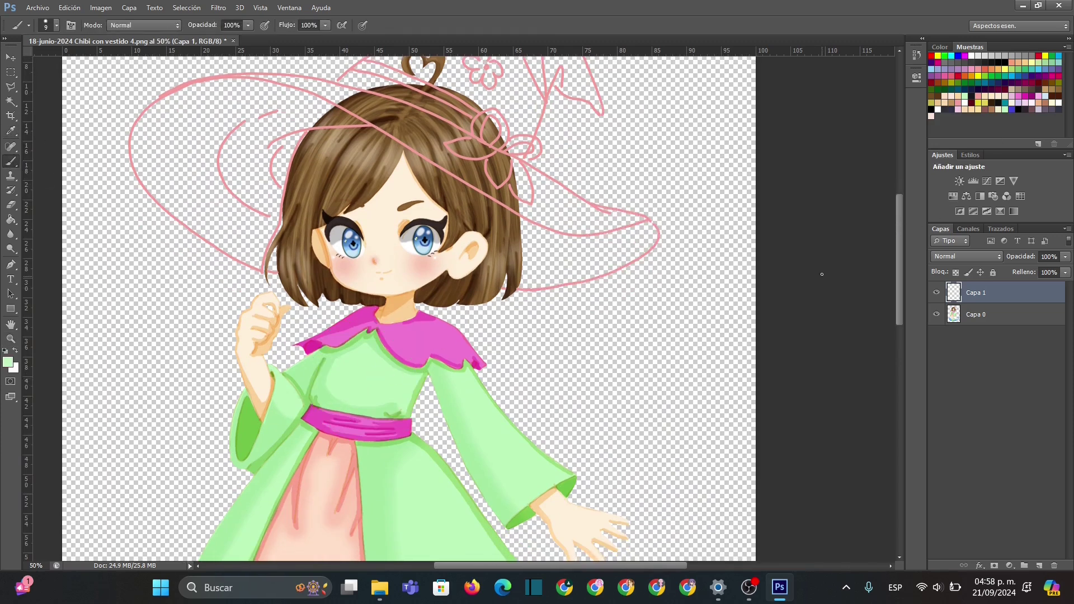
pyautogui.click(10, 130)
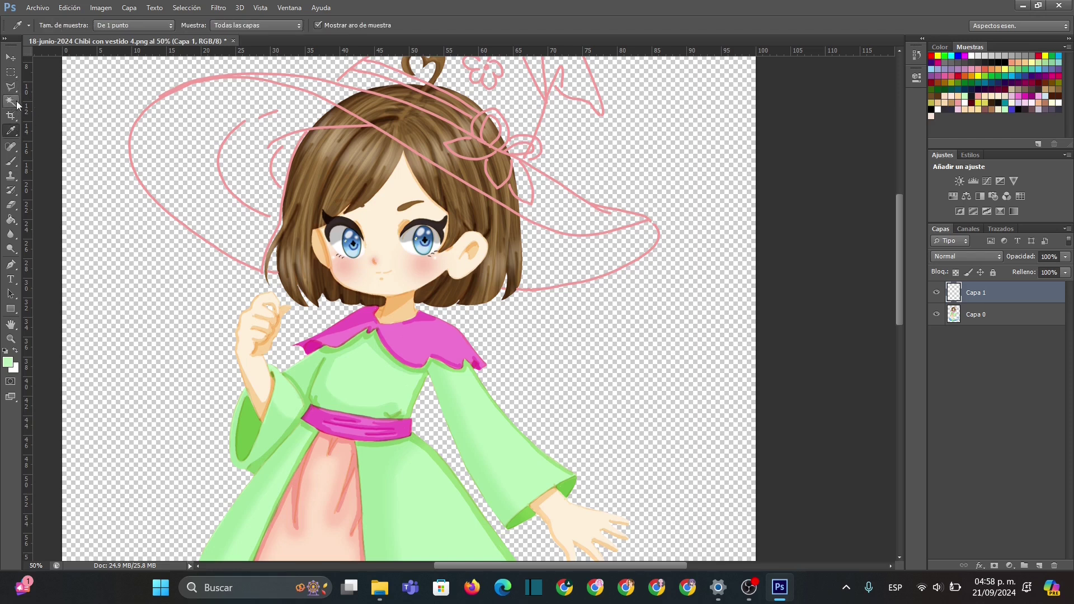
pyautogui.click(11, 162)
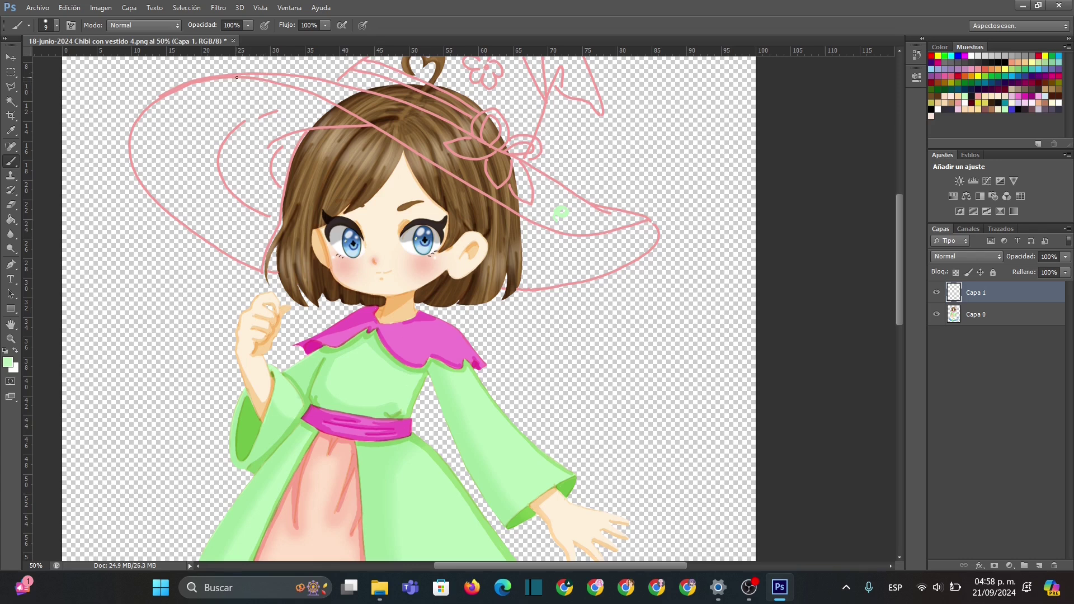
pyautogui.moveTo(310, 94); pyautogui.dragTo(396, 136)
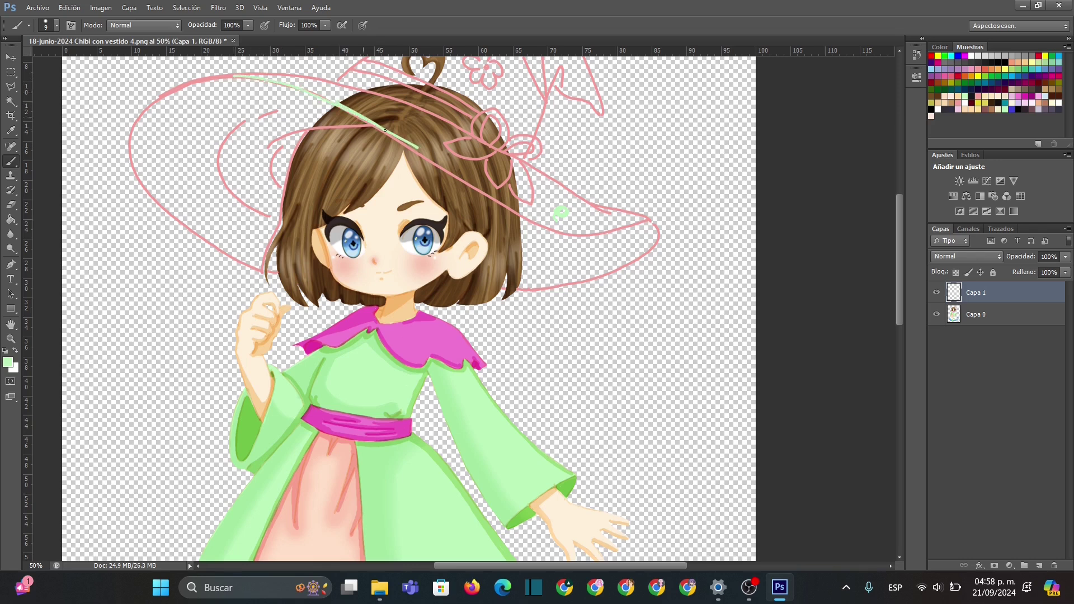
pyautogui.moveTo(372, 125); pyautogui.dragTo(529, 214)
pyautogui.moveTo(417, 154)
pyautogui.mouseDown()
pyautogui.moveTo(553, 230)
pyautogui.moveTo(644, 223)
pyautogui.mouseUp()
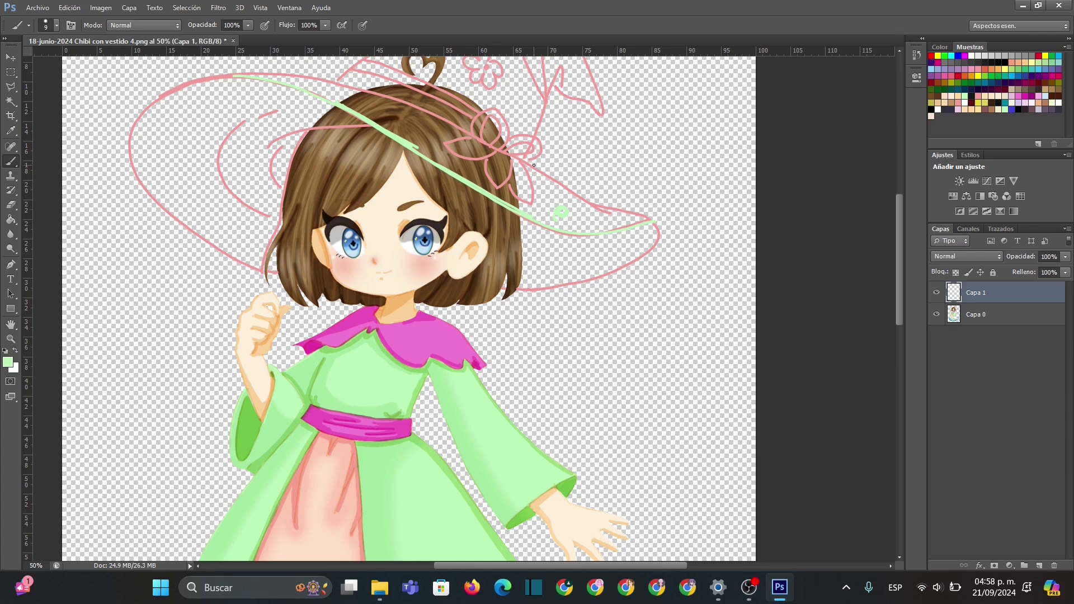
pyautogui.moveTo(546, 175); pyautogui.dragTo(653, 221)
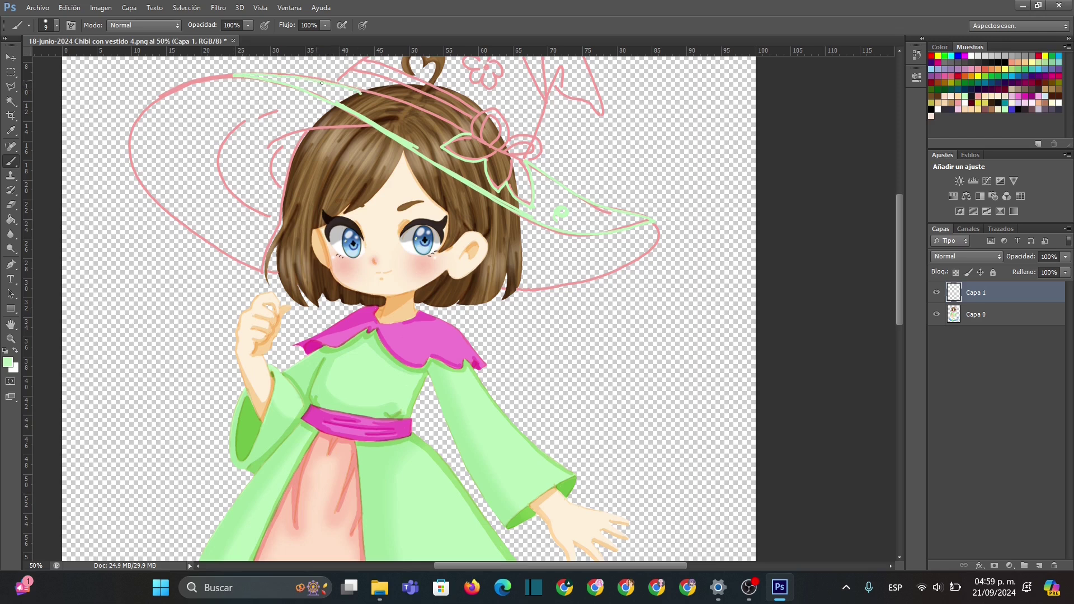
pyautogui.moveTo(372, 95); pyautogui.dragTo(463, 131)
# Set the brush size to 21 px and thicken the green along the brim's lower edge and around the ribbon tails.
pyautogui.rightClick(406, 131)
pyautogui.write('21')
pyautogui.press('Return')
pyautogui.moveTo(369, 107); pyautogui.dragTo(477, 182)
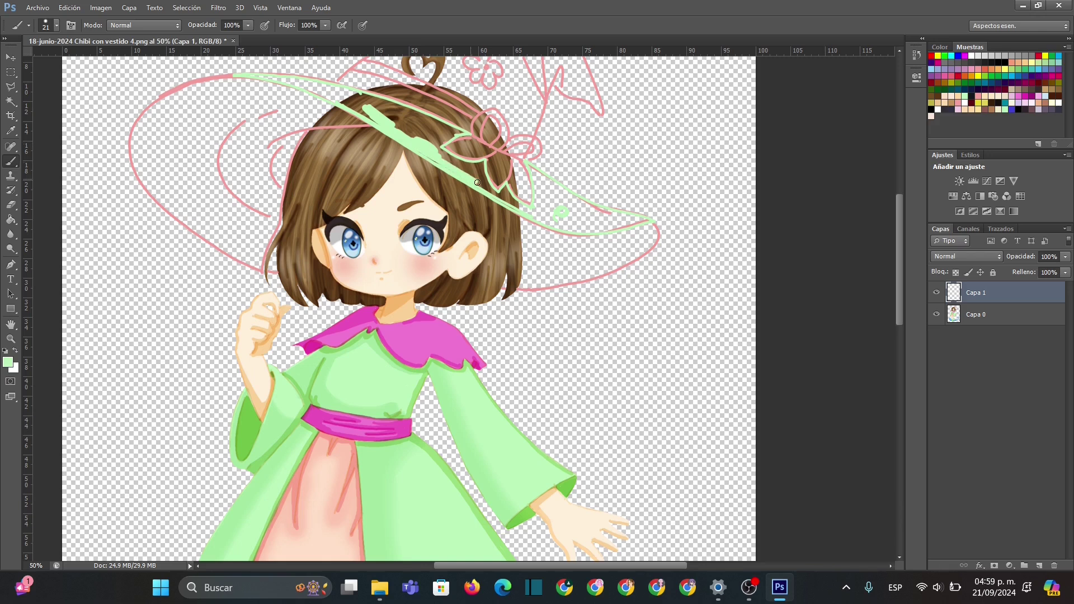
pyautogui.moveTo(436, 149)
pyautogui.mouseDown()
pyautogui.moveTo(483, 163)
pyautogui.moveTo(485, 182)
pyautogui.moveTo(481, 171)
pyautogui.moveTo(528, 212)
pyautogui.mouseUp()
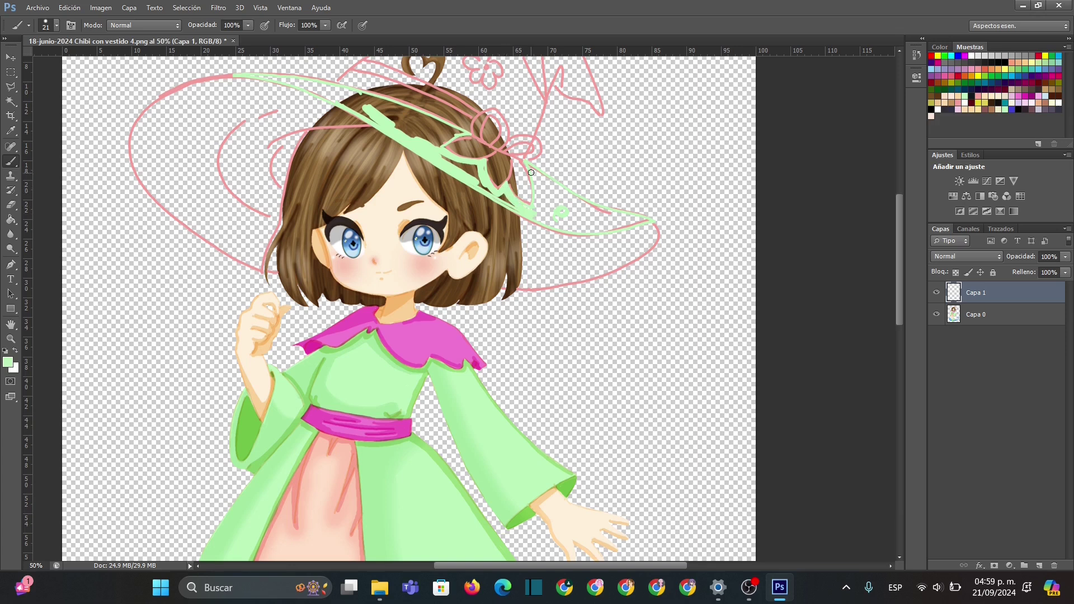
pyautogui.moveTo(533, 173); pyautogui.dragTo(533, 210)
# Add a new empty layer beneath the character layer Capa 0 and make the hat layer Capa 1 active again.
pyautogui.click(974, 316)
pyautogui.click(1039, 566)
pyautogui.moveTo(969, 330)
pyautogui.mouseDown()
pyautogui.moveTo(976, 342)
pyautogui.moveTo(980, 334)
pyautogui.mouseUp()
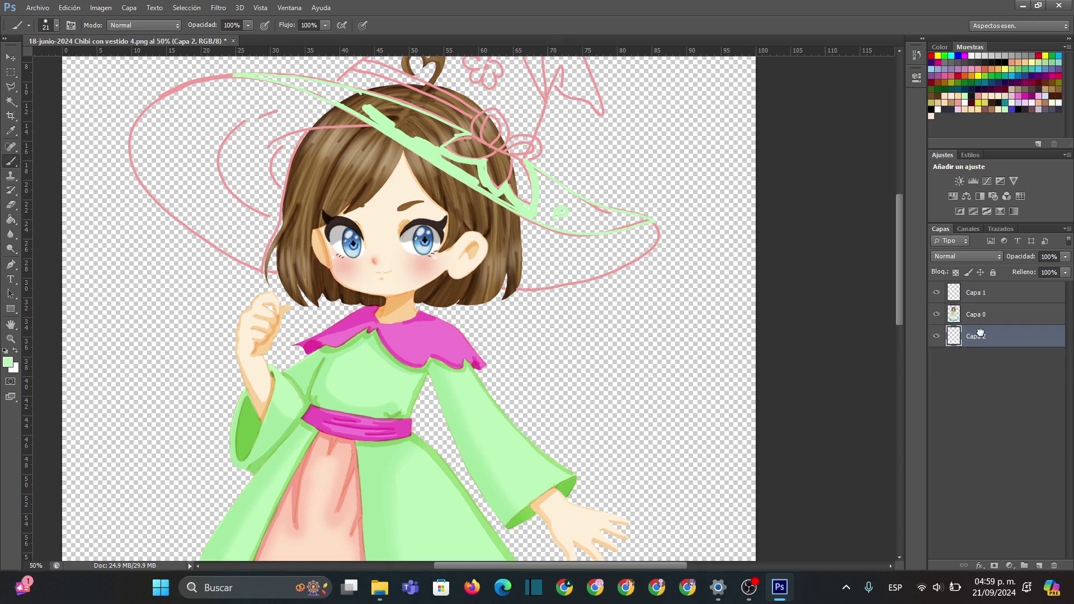
pyautogui.click(961, 286)
# Fill the front brim with light green from the hair above the ear to its pointed end, leaving the ribbon tails unpainted.
pyautogui.moveTo(451, 162)
pyautogui.mouseDown()
pyautogui.moveTo(478, 165)
pyautogui.moveTo(488, 188)
pyautogui.moveTo(472, 183)
pyautogui.moveTo(499, 194)
pyautogui.mouseUp()
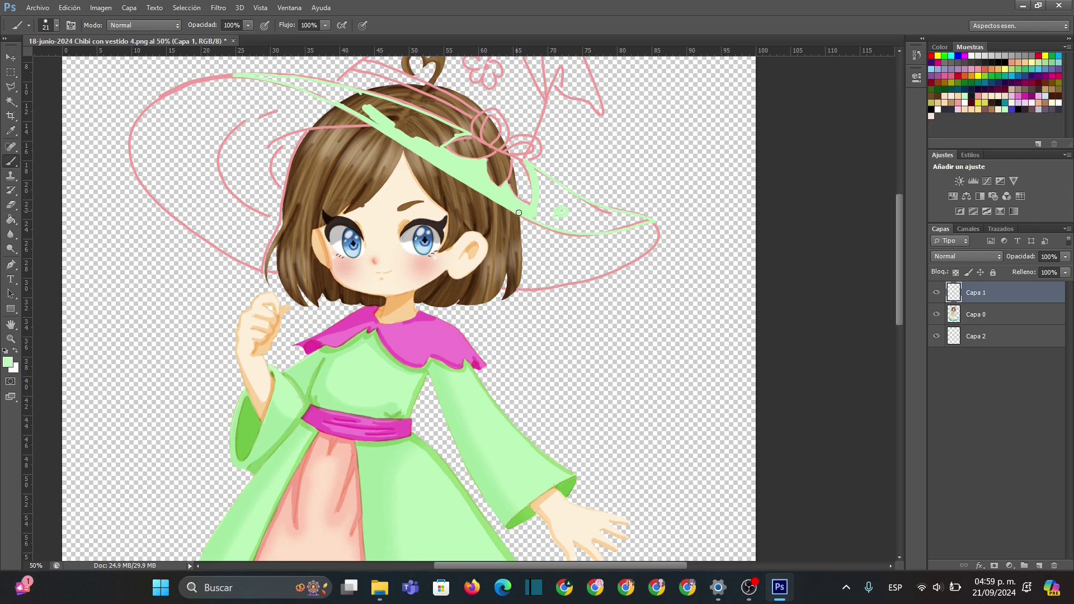
pyautogui.moveTo(539, 221); pyautogui.dragTo(644, 220)
pyautogui.moveTo(543, 179)
pyautogui.mouseDown()
pyautogui.moveTo(638, 216)
pyautogui.moveTo(550, 184)
pyautogui.moveTo(623, 220)
pyautogui.moveTo(536, 179)
pyautogui.moveTo(580, 211)
pyautogui.moveTo(546, 212)
pyautogui.mouseUp()
pyautogui.moveTo(621, 222); pyautogui.dragTo(578, 217)
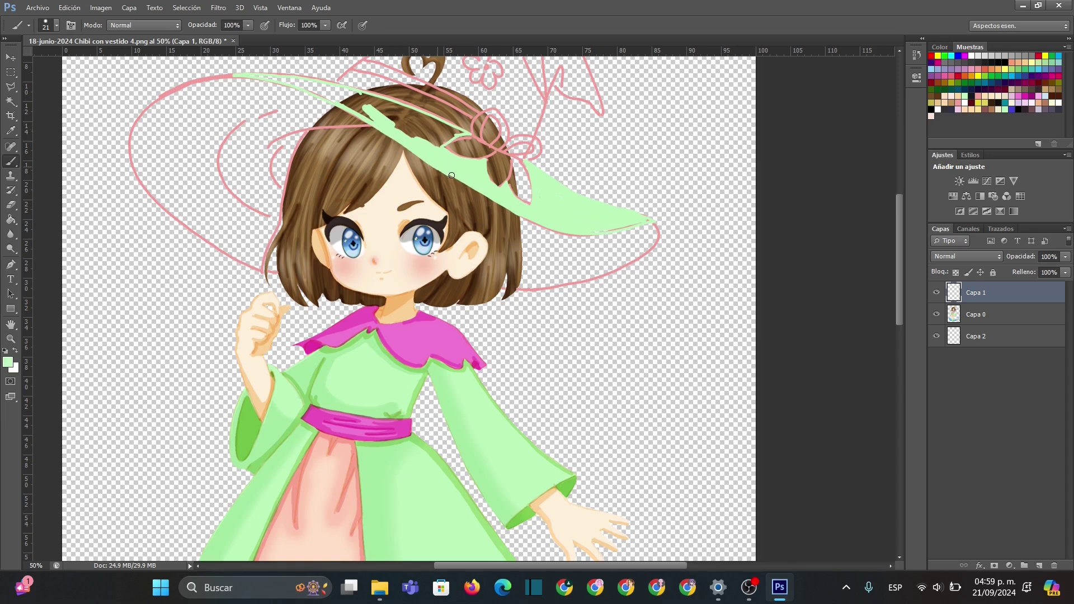
pyautogui.moveTo(461, 181); pyautogui.dragTo(535, 221)
pyautogui.moveTo(612, 230); pyautogui.dragTo(653, 226)
# Fill the remaining upper part of the front brim with light green, covering the gaps over the hair.
pyautogui.moveTo(465, 566); pyautogui.dragTo(422, 565)
pyautogui.moveTo(898, 240); pyautogui.dragTo(906, 193)
pyautogui.moveTo(449, 270)
pyautogui.mouseDown()
pyautogui.moveTo(457, 266)
pyautogui.moveTo(435, 261)
pyautogui.moveTo(470, 280)
pyautogui.moveTo(458, 269)
pyautogui.mouseUp()
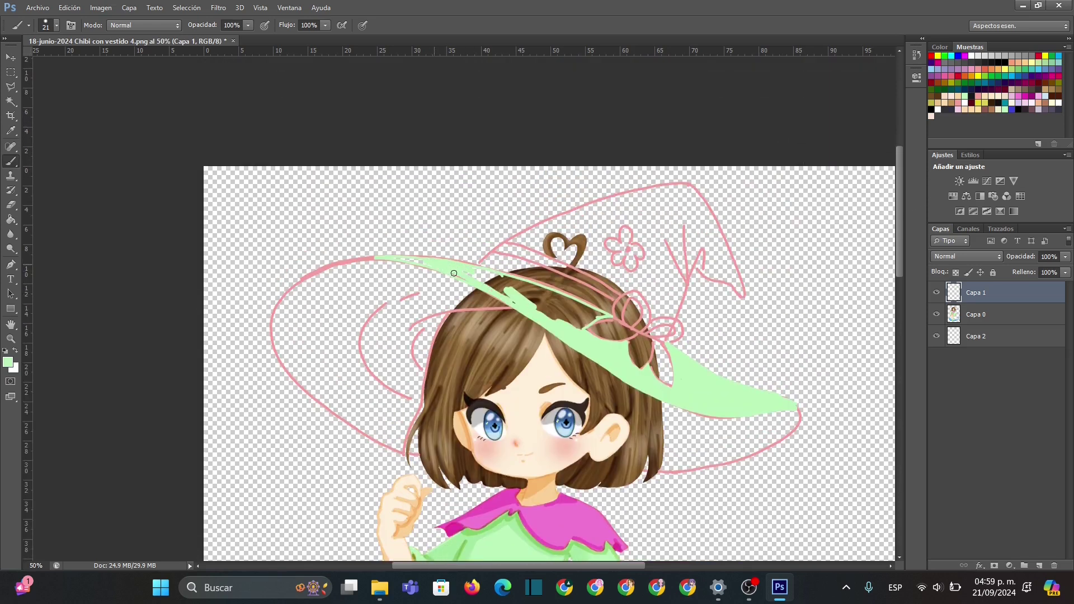
pyautogui.moveTo(568, 326)
pyautogui.mouseDown()
pyautogui.moveTo(609, 318)
pyautogui.moveTo(578, 330)
pyautogui.moveTo(587, 334)
pyautogui.moveTo(608, 319)
pyautogui.moveTo(470, 268)
pyautogui.moveTo(526, 302)
pyautogui.moveTo(466, 272)
pyautogui.moveTo(600, 316)
pyautogui.moveTo(551, 316)
pyautogui.mouseUp()
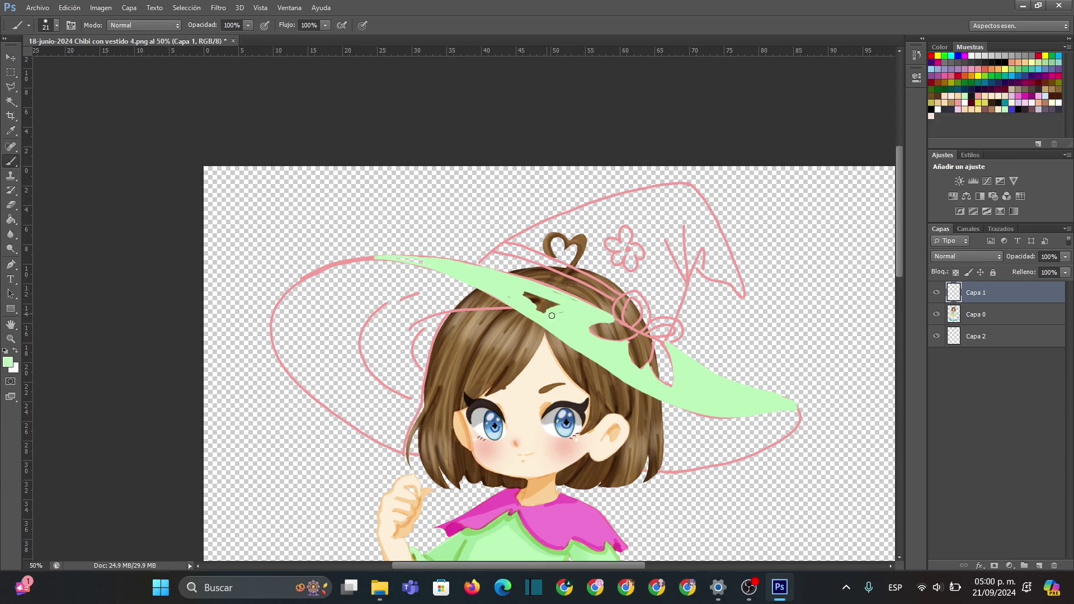
pyautogui.moveTo(513, 285)
pyautogui.mouseDown()
pyautogui.moveTo(551, 305)
pyautogui.moveTo(545, 312)
pyautogui.mouseUp()
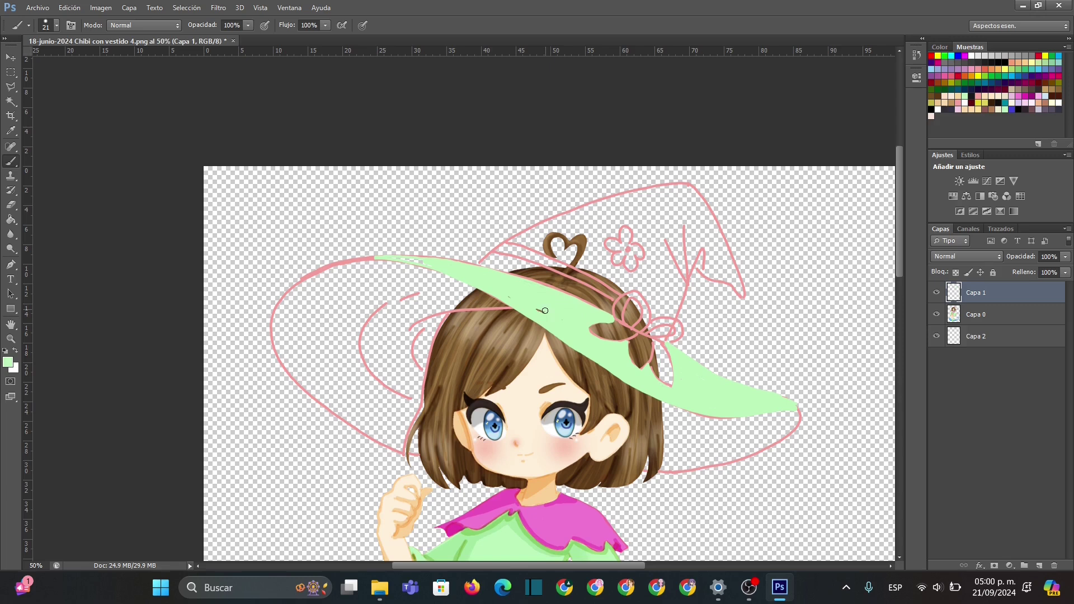
# Set the brush size to 12 px and outline the hat's cone, including its folded tip and lower edge, in light green.
pyautogui.rightClick(476, 285)
pyautogui.write('12')
pyautogui.press('Return')
pyautogui.moveTo(507, 241)
pyautogui.mouseDown()
pyautogui.moveTo(686, 186)
pyautogui.moveTo(528, 229)
pyautogui.mouseUp()
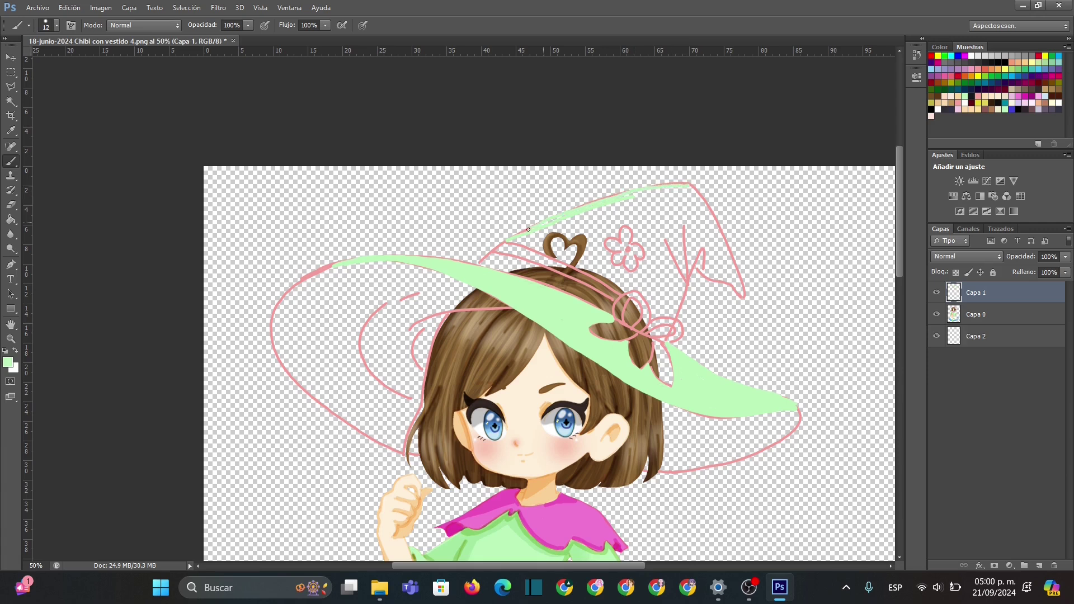
pyautogui.moveTo(676, 317)
pyautogui.mouseDown()
pyautogui.moveTo(686, 280)
pyautogui.moveTo(671, 250)
pyautogui.moveTo(684, 278)
pyautogui.moveTo(683, 234)
pyautogui.moveTo(691, 278)
pyautogui.moveTo(704, 247)
pyautogui.mouseUp()
pyautogui.moveTo(745, 291); pyautogui.dragTo(687, 186)
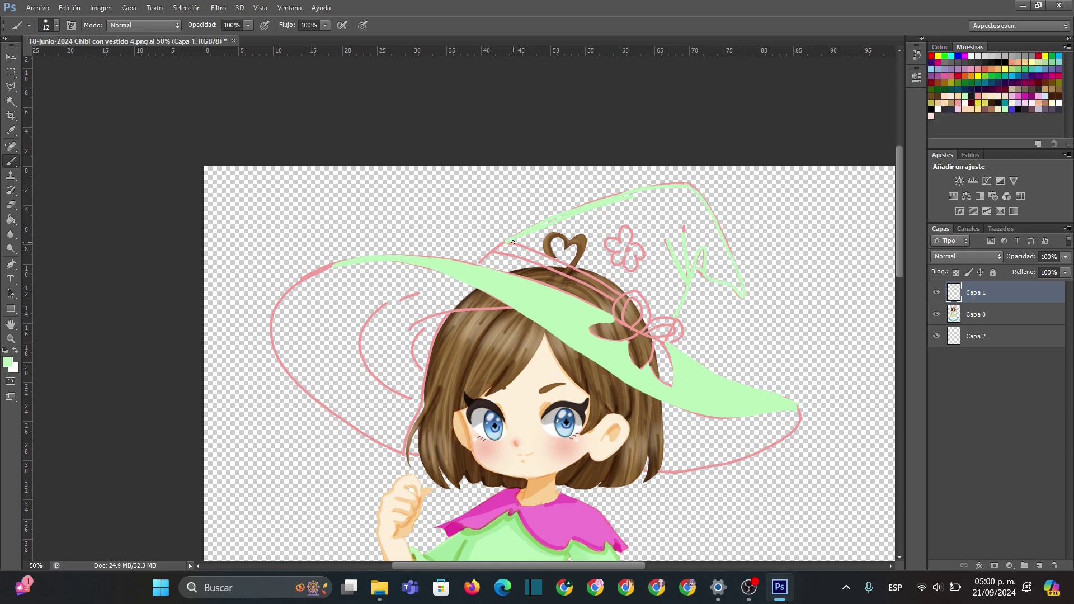
pyautogui.moveTo(507, 242); pyautogui.dragTo(620, 291)
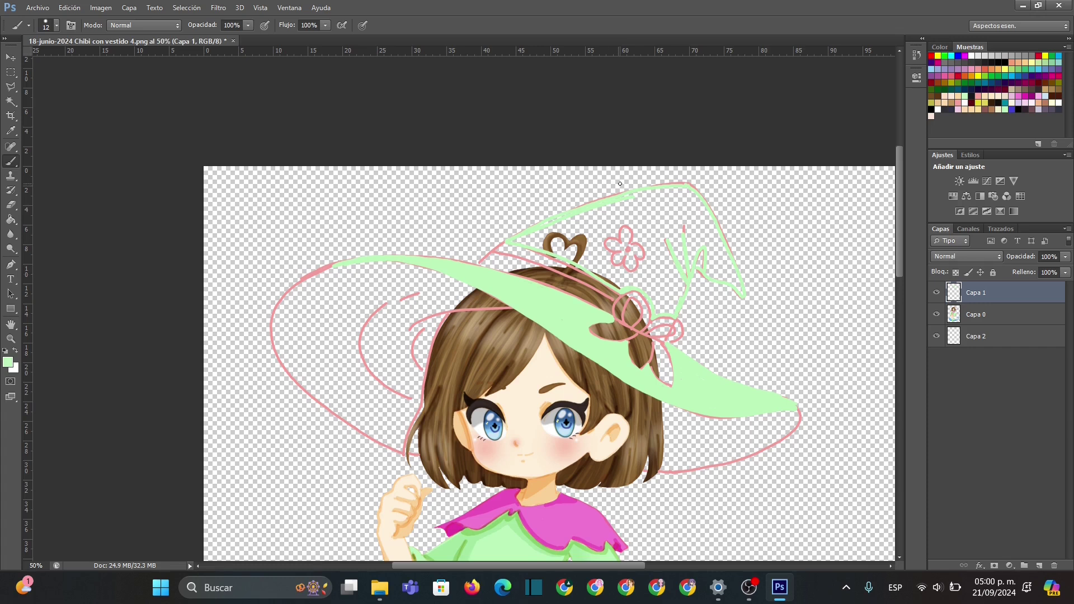
# Fill the main body of the hat's cone with light green using a 41 px brush.
pyautogui.rightClick(652, 240)
pyautogui.write('41')
pyautogui.press('Return')
pyautogui.moveTo(568, 259)
pyautogui.mouseDown()
pyautogui.moveTo(691, 195)
pyautogui.moveTo(585, 210)
pyautogui.moveTo(518, 240)
pyautogui.moveTo(576, 254)
pyautogui.moveTo(549, 240)
pyautogui.moveTo(556, 231)
pyautogui.moveTo(573, 250)
pyautogui.moveTo(522, 244)
pyautogui.moveTo(644, 283)
pyautogui.moveTo(658, 309)
pyautogui.moveTo(670, 305)
pyautogui.moveTo(639, 281)
pyautogui.moveTo(657, 310)
pyautogui.moveTo(646, 290)
pyautogui.moveTo(619, 285)
pyautogui.moveTo(655, 276)
pyautogui.moveTo(670, 315)
pyautogui.moveTo(693, 252)
pyautogui.moveTo(676, 271)
pyautogui.moveTo(680, 228)
pyautogui.moveTo(628, 263)
pyautogui.moveTo(603, 237)
pyautogui.moveTo(591, 250)
pyautogui.moveTo(635, 238)
pyautogui.moveTo(623, 235)
pyautogui.moveTo(679, 199)
pyautogui.moveTo(543, 234)
pyautogui.moveTo(622, 207)
pyautogui.moveTo(566, 233)
pyautogui.moveTo(644, 216)
pyautogui.moveTo(584, 242)
pyautogui.moveTo(673, 189)
pyautogui.mouseUp()
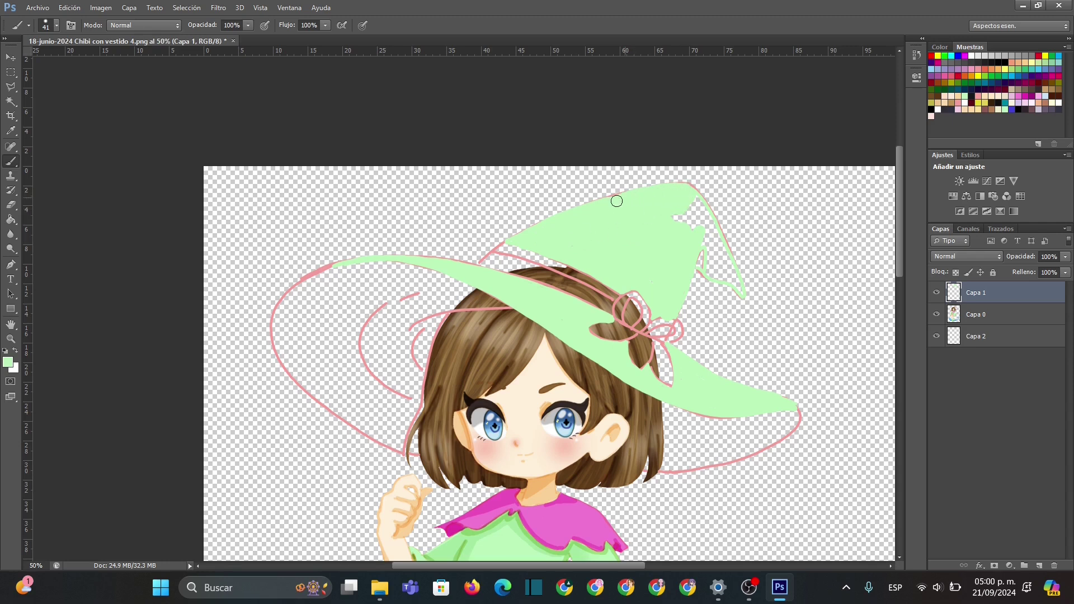
# Clean up the cone's edges in light green with a 20 px brush.
pyautogui.rightClick(551, 237)
pyautogui.click(563, 258)
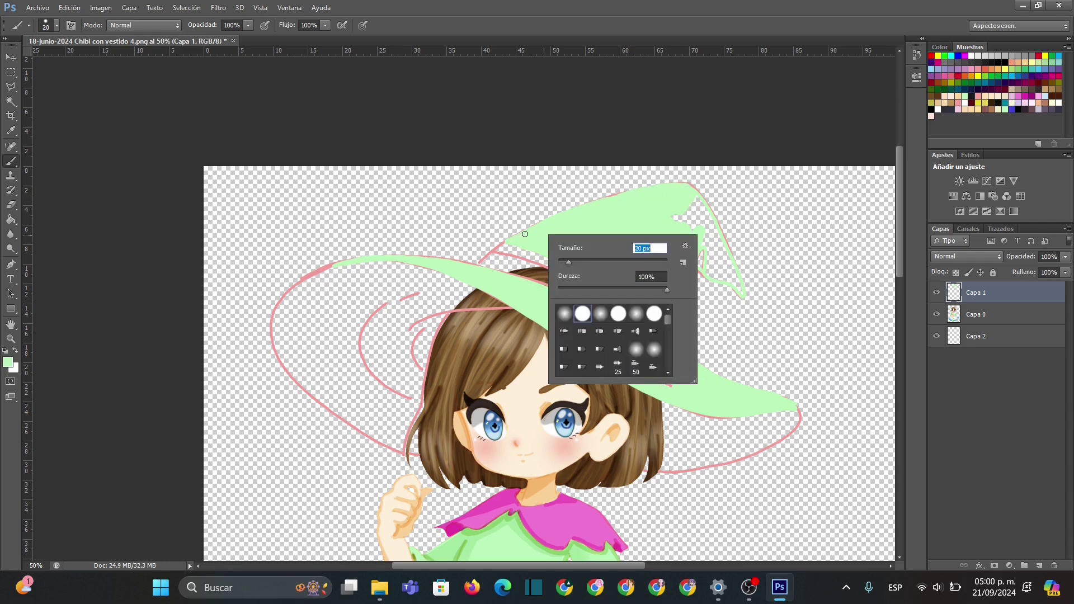
pyautogui.click(508, 241)
pyautogui.moveTo(569, 212)
pyautogui.mouseDown()
pyautogui.moveTo(660, 186)
pyautogui.moveTo(686, 186)
pyautogui.moveTo(713, 228)
pyautogui.mouseUp()
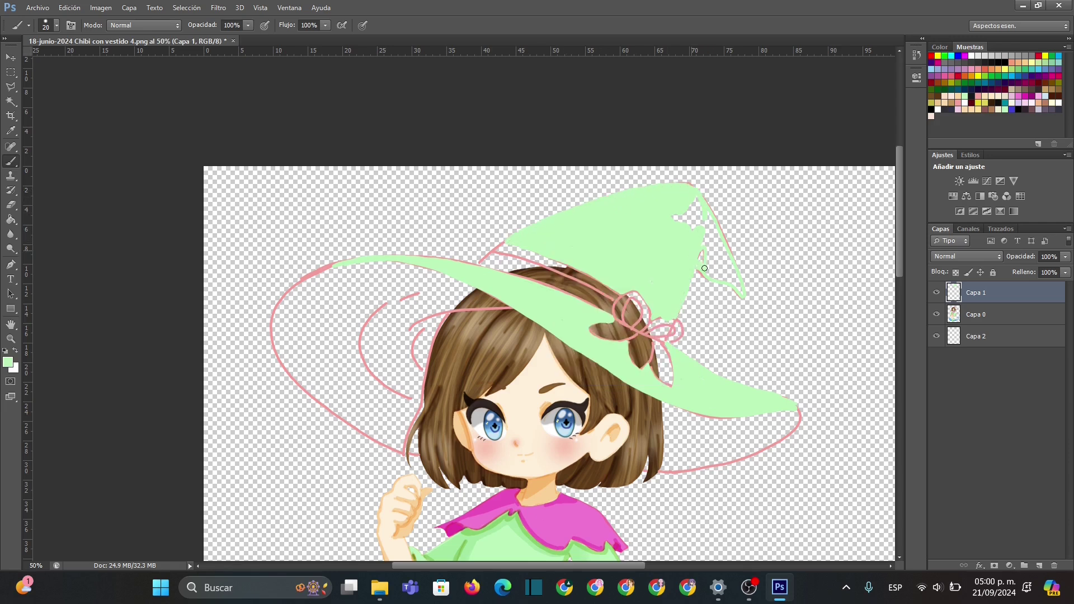
pyautogui.moveTo(704, 274)
pyautogui.mouseDown()
pyautogui.moveTo(731, 284)
pyautogui.moveTo(706, 205)
pyautogui.moveTo(684, 186)
pyautogui.mouseUp()
# Fill the folded tip of the cone with light green using a 31 px brush.
pyautogui.rightClick(706, 246)
pyautogui.write('31')
pyautogui.press('Return')
pyautogui.moveTo(739, 291)
pyautogui.mouseDown()
pyautogui.moveTo(700, 218)
pyautogui.moveTo(720, 244)
pyautogui.moveTo(701, 224)
pyautogui.moveTo(721, 256)
pyautogui.mouseUp()
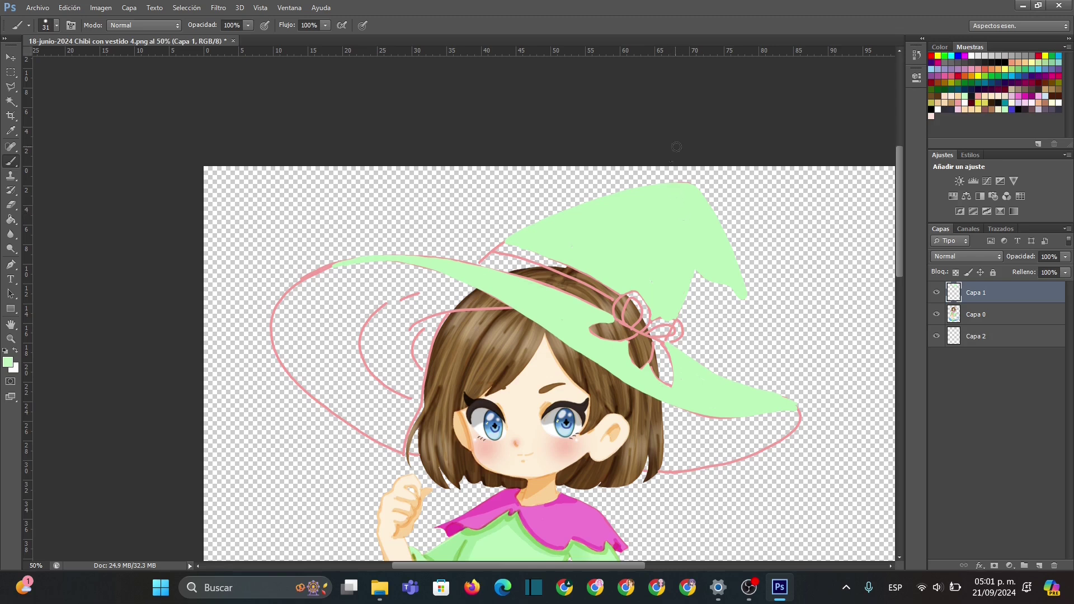
# Add a new layer between the character layer Capa 0 and the hat layer Capa 1, keeping its blend mode Normal.
pyautogui.click(977, 314)
pyautogui.click(1039, 566)
pyautogui.click(990, 258)
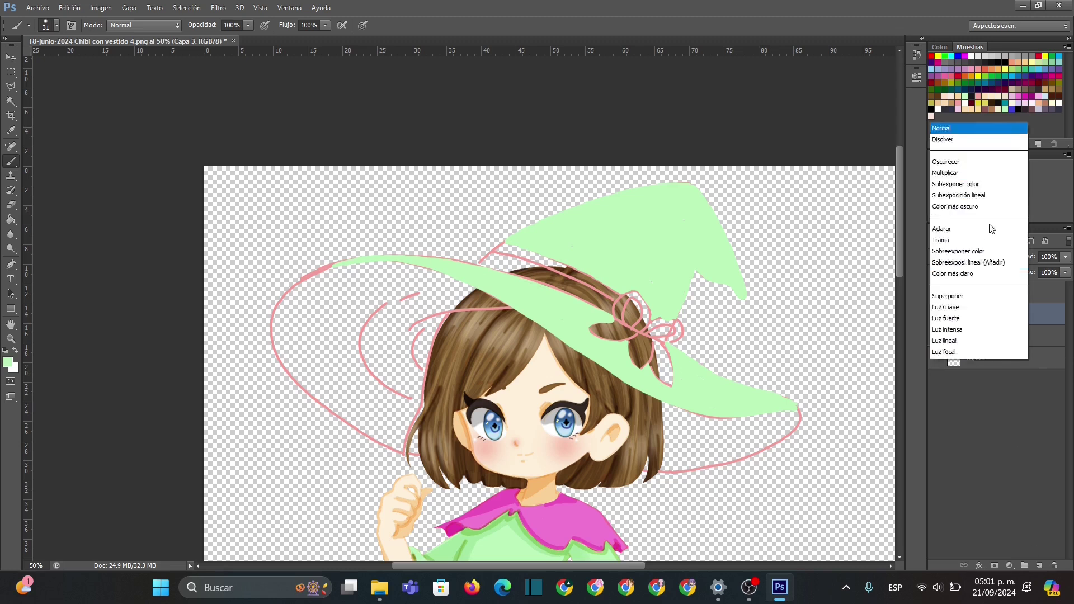
pyautogui.click(946, 7)
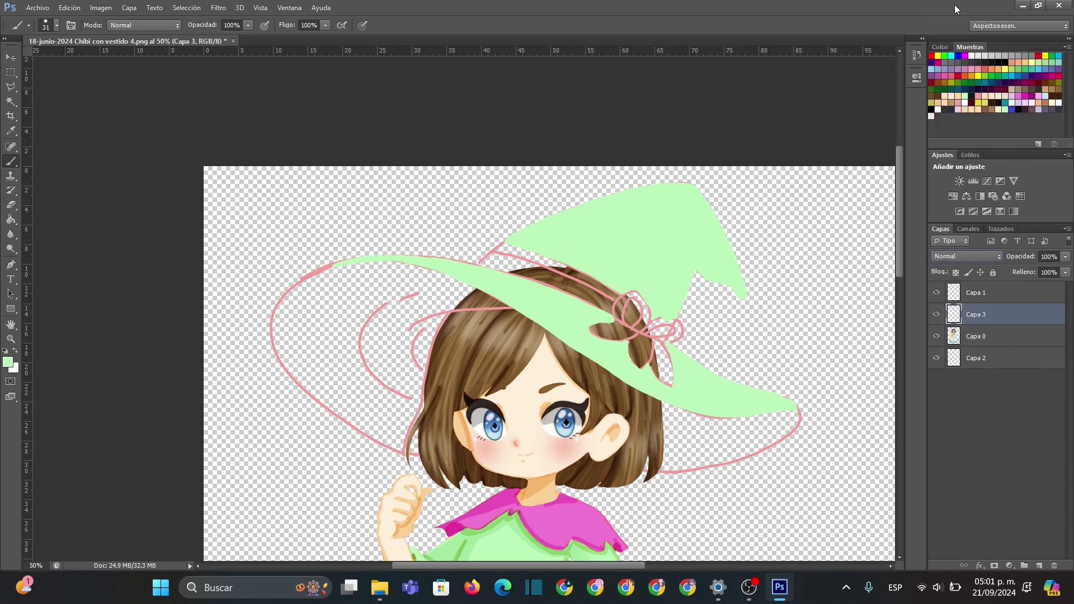
# Pick a magenta pink, paint a first patch on the brim's underside, and lower the layer's opacity to 35%.
pyautogui.click(1019, 95)
pyautogui.click(1001, 126)
pyautogui.click(474, 143)
pyautogui.moveTo(375, 341)
pyautogui.mouseDown()
pyautogui.moveTo(362, 360)
pyautogui.moveTo(400, 326)
pyautogui.mouseUp()
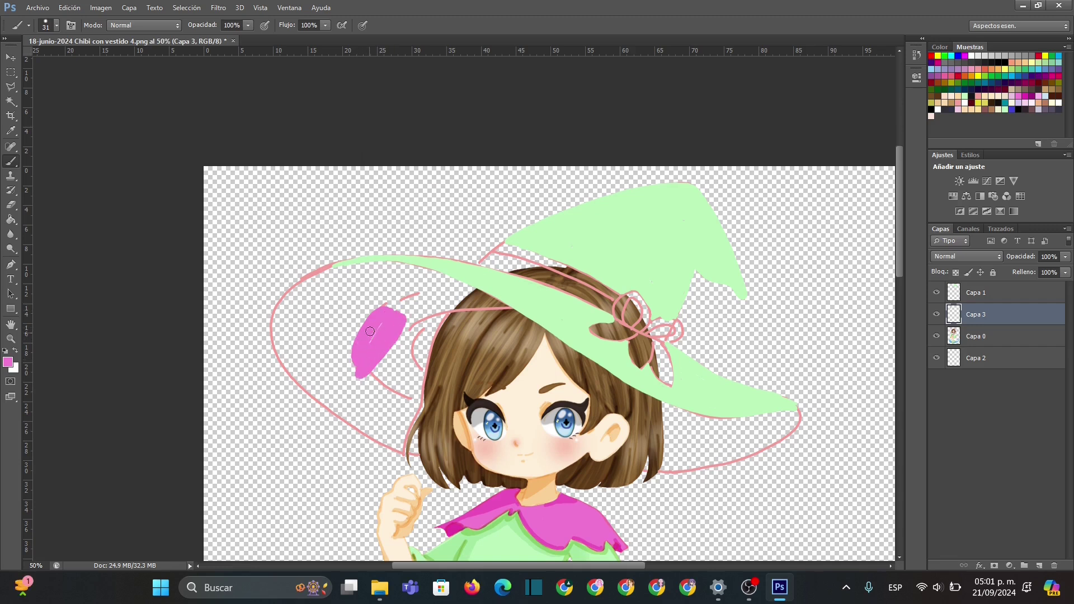
pyautogui.click(1065, 256)
pyautogui.moveTo(1067, 270); pyautogui.dragTo(1034, 271)
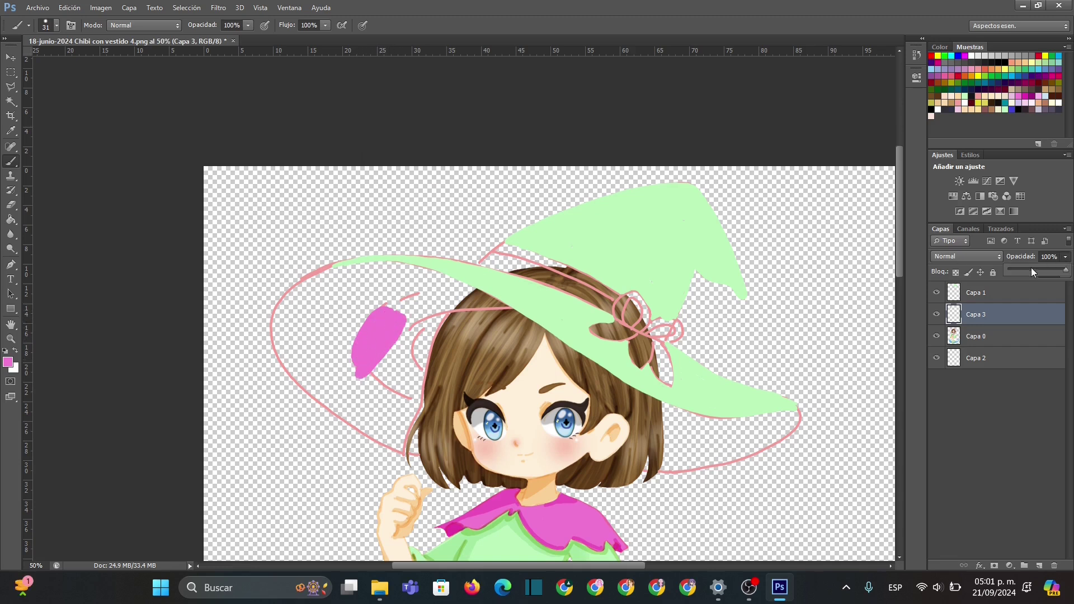
# Fill the large underside of the brim behind the hair with pink using a 55 px brush.
pyautogui.moveTo(373, 309)
pyautogui.mouseDown()
pyautogui.moveTo(337, 341)
pyautogui.moveTo(417, 275)
pyautogui.moveTo(345, 268)
pyautogui.moveTo(305, 283)
pyautogui.moveTo(273, 340)
pyautogui.moveTo(305, 379)
pyautogui.moveTo(338, 320)
pyautogui.mouseUp()
pyautogui.rightClick(407, 311)
pyautogui.write('55')
pyautogui.press('Return')
pyautogui.moveTo(419, 288)
pyautogui.mouseDown()
pyautogui.moveTo(462, 288)
pyautogui.moveTo(411, 397)
pyautogui.moveTo(420, 363)
pyautogui.moveTo(404, 432)
pyautogui.moveTo(388, 416)
pyautogui.mouseUp()
pyautogui.moveTo(394, 275)
pyautogui.mouseDown()
pyautogui.moveTo(359, 283)
pyautogui.moveTo(405, 266)
pyautogui.moveTo(301, 297)
pyautogui.moveTo(290, 348)
pyautogui.moveTo(309, 375)
pyautogui.moveTo(332, 289)
pyautogui.moveTo(315, 363)
pyautogui.moveTo(345, 324)
pyautogui.moveTo(324, 308)
pyautogui.moveTo(312, 331)
pyautogui.moveTo(288, 329)
pyautogui.moveTo(286, 311)
pyautogui.moveTo(289, 349)
pyautogui.moveTo(332, 402)
pyautogui.moveTo(303, 378)
pyautogui.moveTo(392, 439)
pyautogui.moveTo(426, 307)
pyautogui.moveTo(379, 425)
pyautogui.moveTo(340, 401)
pyautogui.mouseUp()
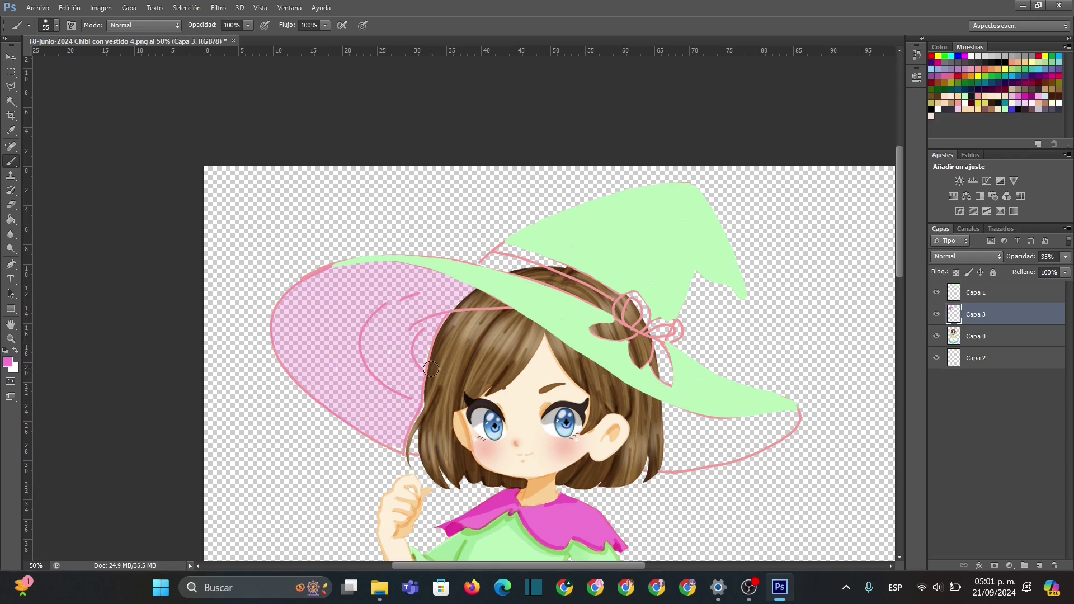
# Reduce the brush size to 9 px and trace pink along the hair's edge below the brim's pointed end.
pyautogui.rightClick(488, 352)
pyautogui.moveTo(526, 382); pyautogui.dragTo(515, 381)
pyautogui.press('Return')
pyautogui.rightClick(657, 457)
pyautogui.press('[')
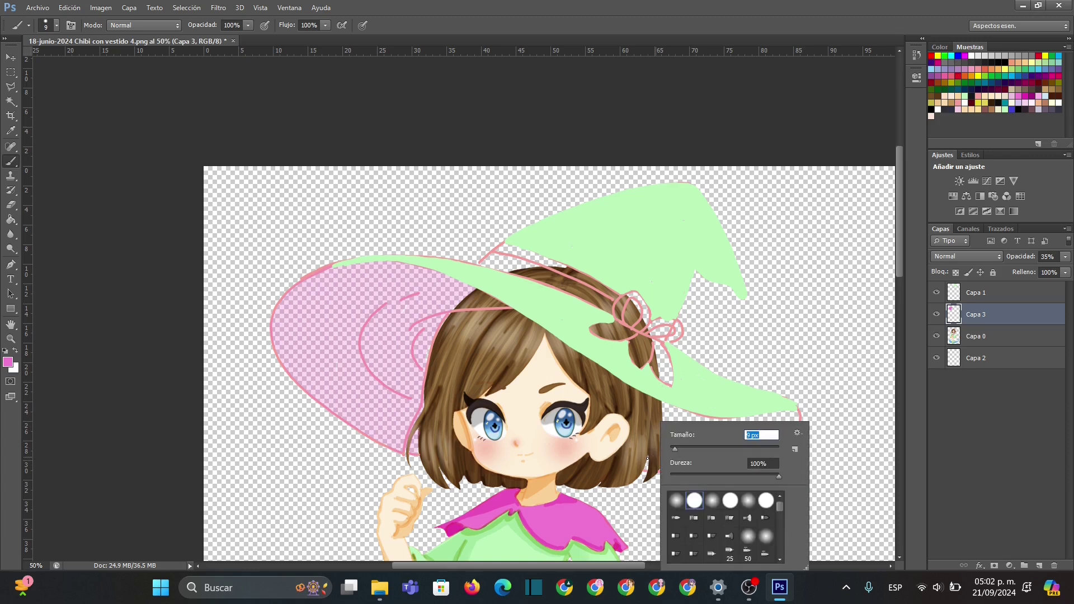
pyautogui.press('Return')
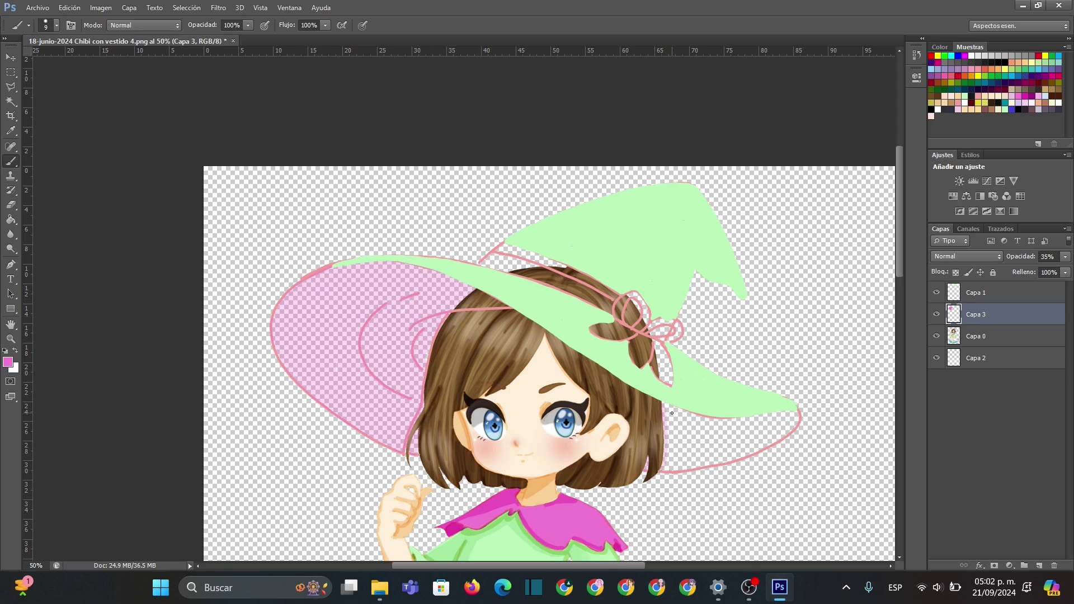
# Set the brush size to 32 px and fill the small underside area below the brim's pointed end with pink.
pyautogui.rightClick(696, 428)
pyautogui.moveTo(699, 438); pyautogui.dragTo(727, 445)
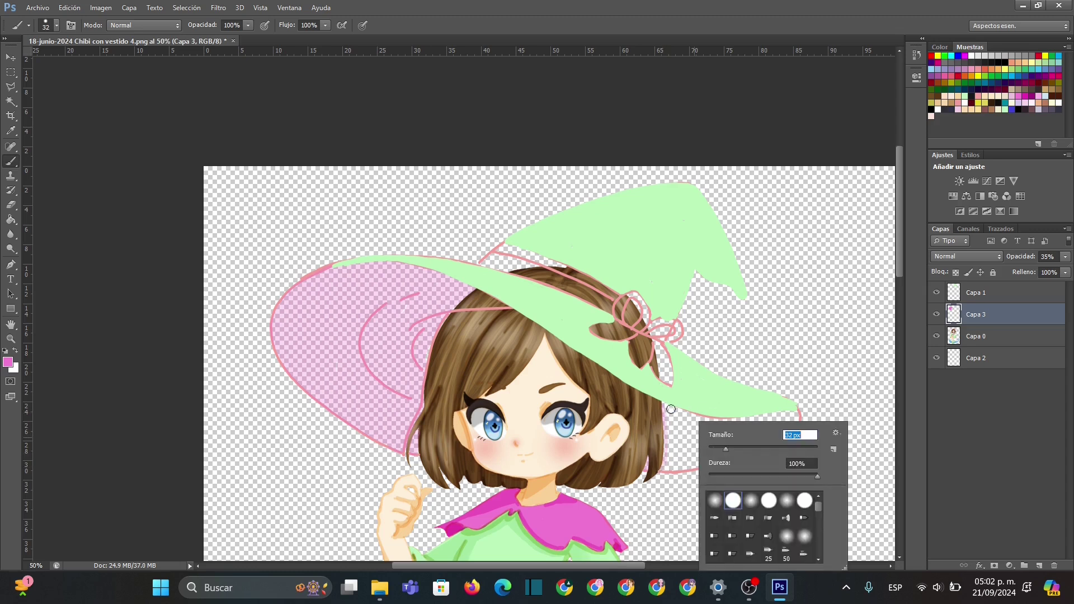
pyautogui.press('Return')
pyautogui.moveTo(664, 401)
pyautogui.mouseDown()
pyautogui.moveTo(713, 420)
pyautogui.moveTo(794, 412)
pyautogui.moveTo(778, 437)
pyautogui.moveTo(670, 469)
pyautogui.mouseUp()
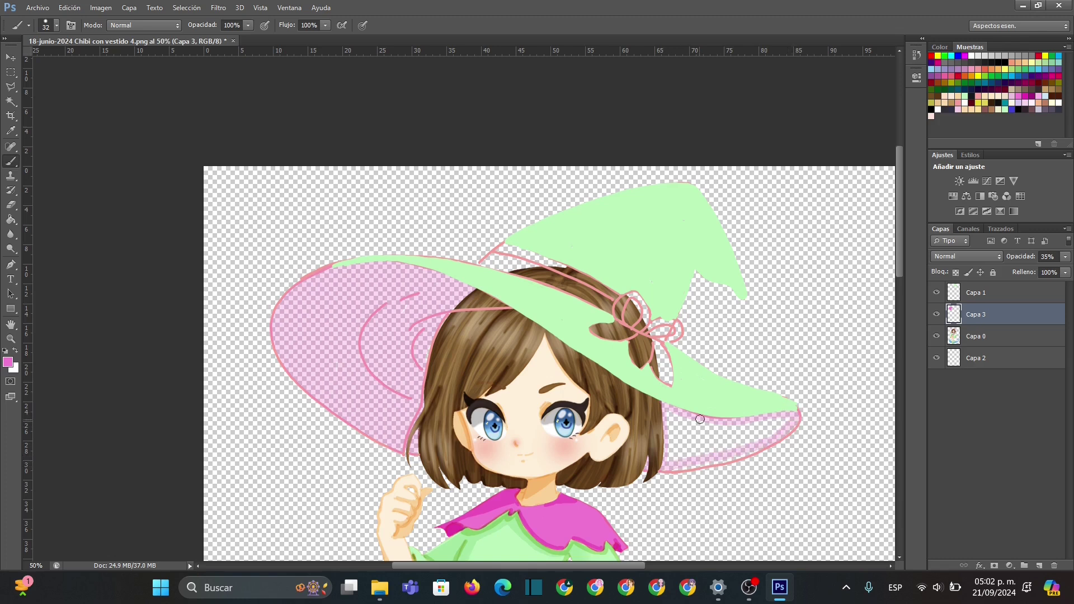
pyautogui.moveTo(670, 411)
pyautogui.mouseDown()
pyautogui.moveTo(672, 462)
pyautogui.moveTo(668, 417)
pyautogui.moveTo(671, 445)
pyautogui.moveTo(685, 450)
pyautogui.moveTo(676, 455)
pyautogui.moveTo(697, 428)
pyautogui.moveTo(697, 450)
pyautogui.moveTo(727, 433)
pyautogui.moveTo(768, 435)
pyautogui.moveTo(686, 465)
pyautogui.moveTo(794, 425)
pyautogui.mouseUp()
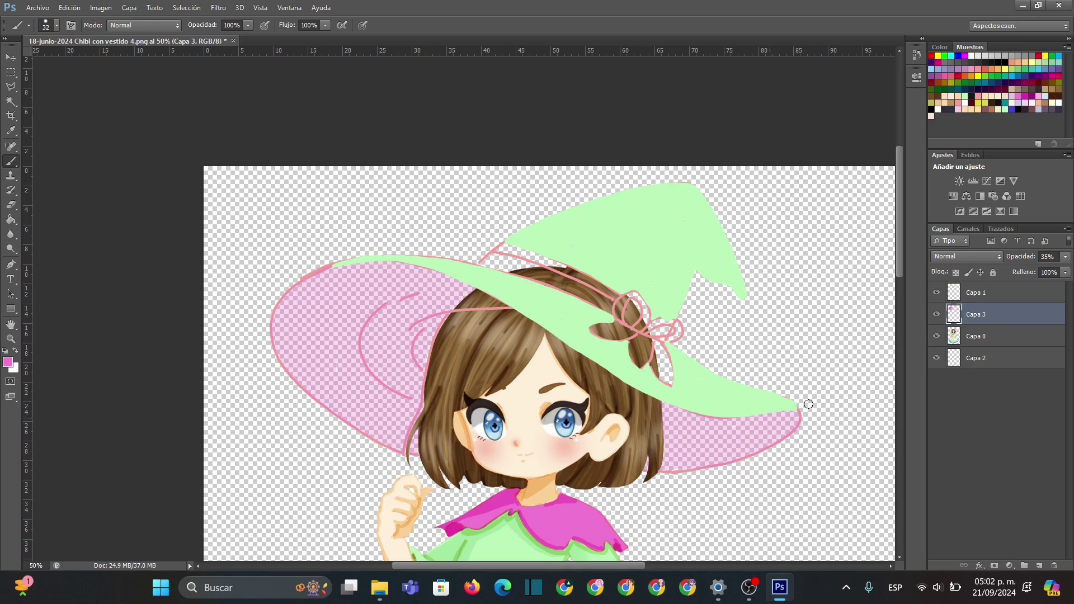
# Raise the opacity of the pink underside layer to 75%.
pyautogui.click(1065, 256)
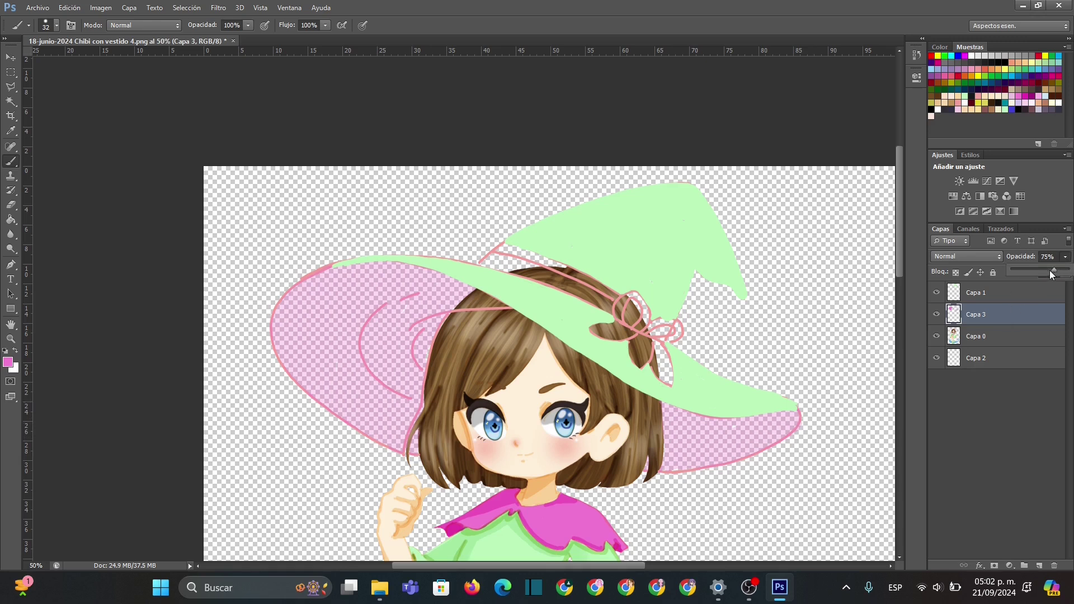
pyautogui.click(1055, 270)
pyautogui.click(425, 324)
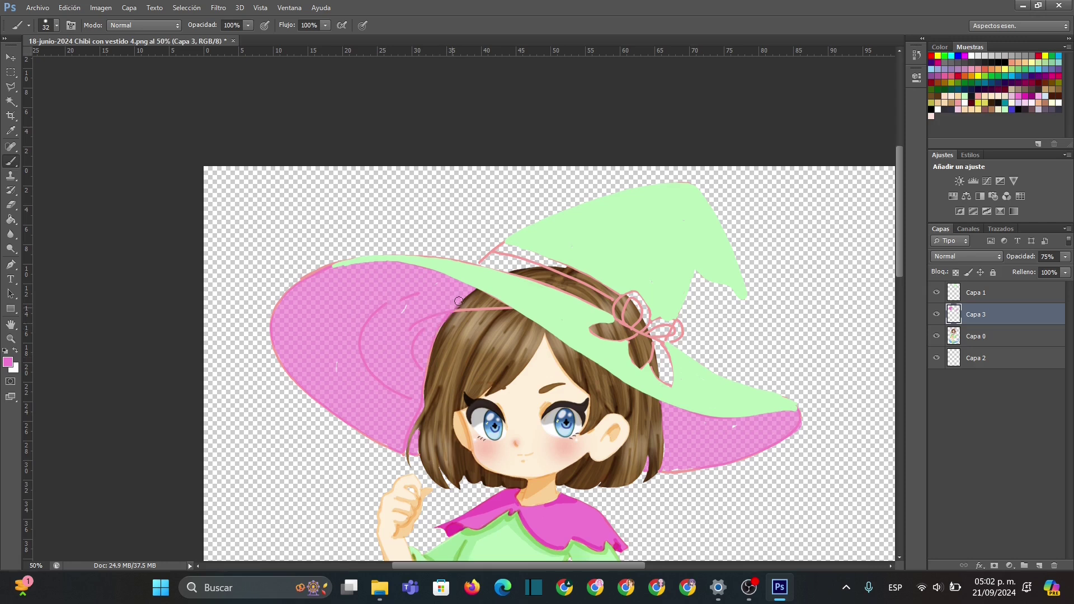
# Reorder the layers so the pink Capa 3 sits directly beneath the character layer Capa 0, and select Capa 3.
pyautogui.moveTo(954, 337); pyautogui.dragTo(954, 308)
pyautogui.moveTo(354, 345)
pyautogui.mouseDown()
pyautogui.moveTo(330, 372)
pyautogui.moveTo(359, 356)
pyautogui.mouseUp()
pyautogui.click(954, 337)
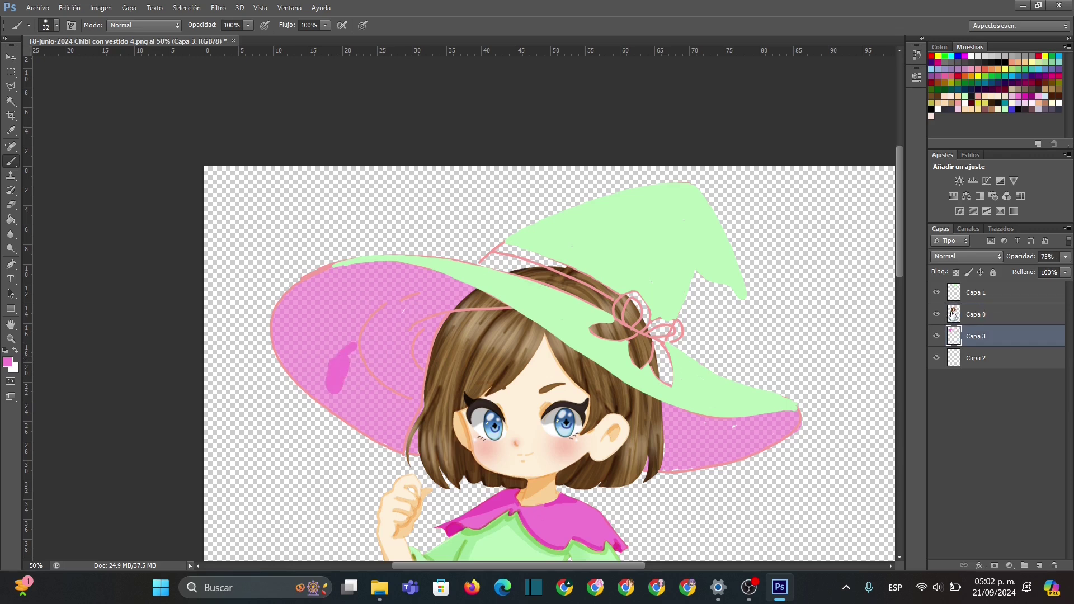
# Erase the stray dark pink stroke over the brim's underside from the character layer Capa 0 with a 53 px eraser.
pyautogui.click(10, 204)
pyautogui.click(976, 314)
pyautogui.moveTo(344, 346)
pyautogui.mouseDown()
pyautogui.moveTo(333, 381)
pyautogui.moveTo(352, 355)
pyautogui.moveTo(342, 360)
pyautogui.mouseUp()
pyautogui.rightClick(369, 342)
pyautogui.doubleClick(455, 360)
pyautogui.write('53')
pyautogui.press('Return')
# Fill the small unpainted gaps in the brim's pink underside on Capa 3, using 32 px and 9 px brushes.
pyautogui.click(977, 337)
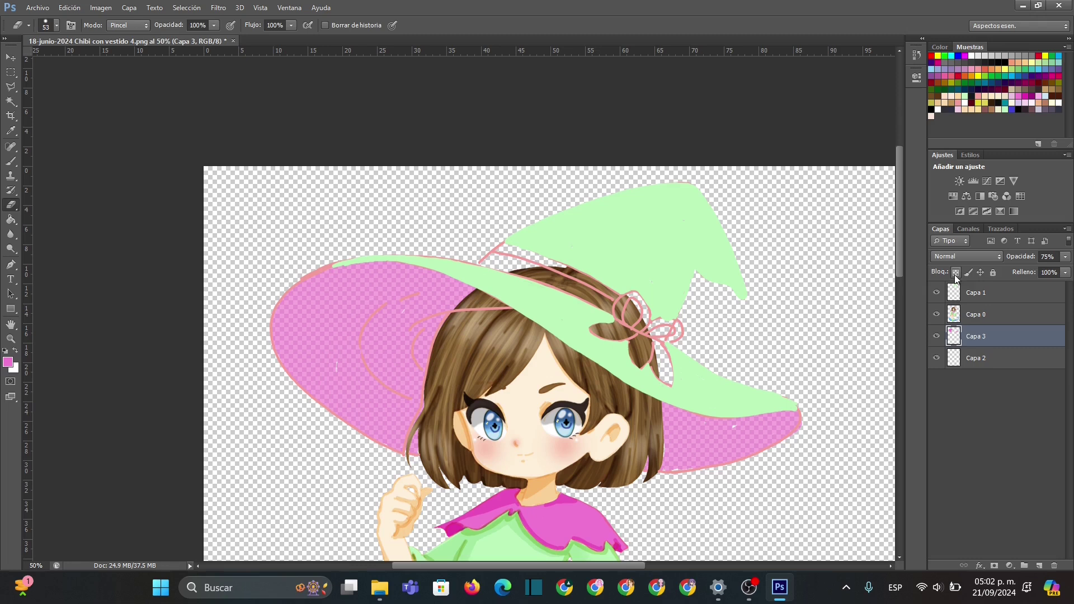
pyautogui.click(10, 162)
pyautogui.moveTo(344, 353); pyautogui.dragTo(329, 373)
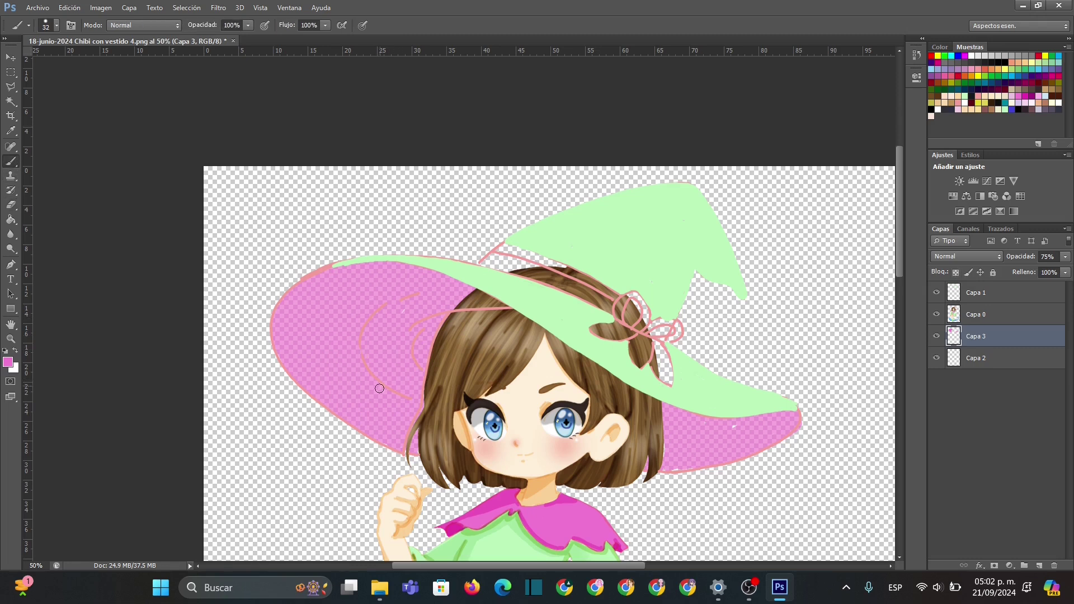
pyautogui.rightClick(427, 438)
pyautogui.write('9')
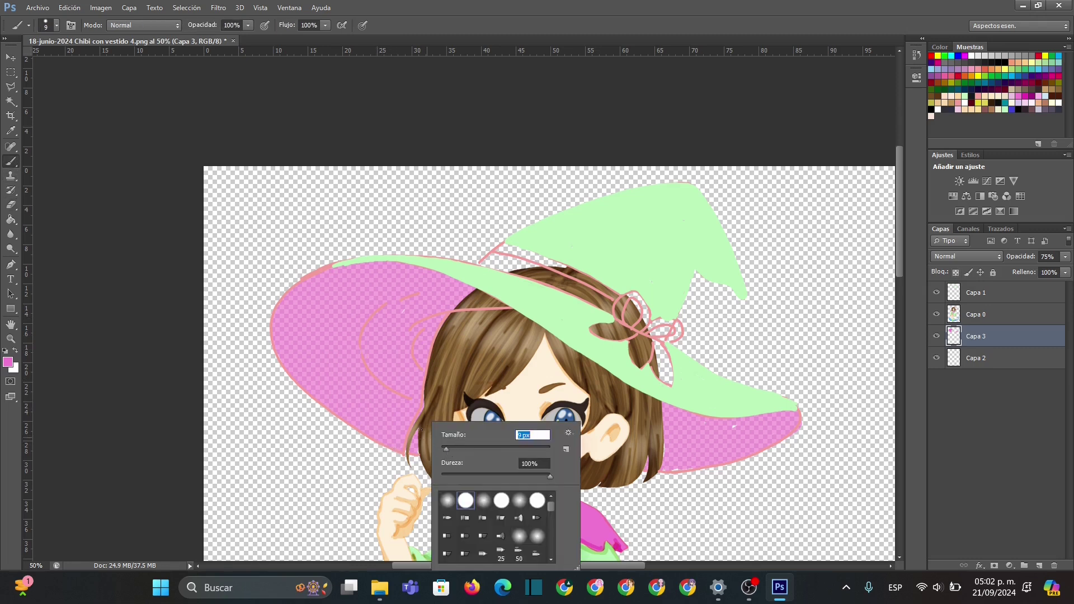
pyautogui.press('Return')
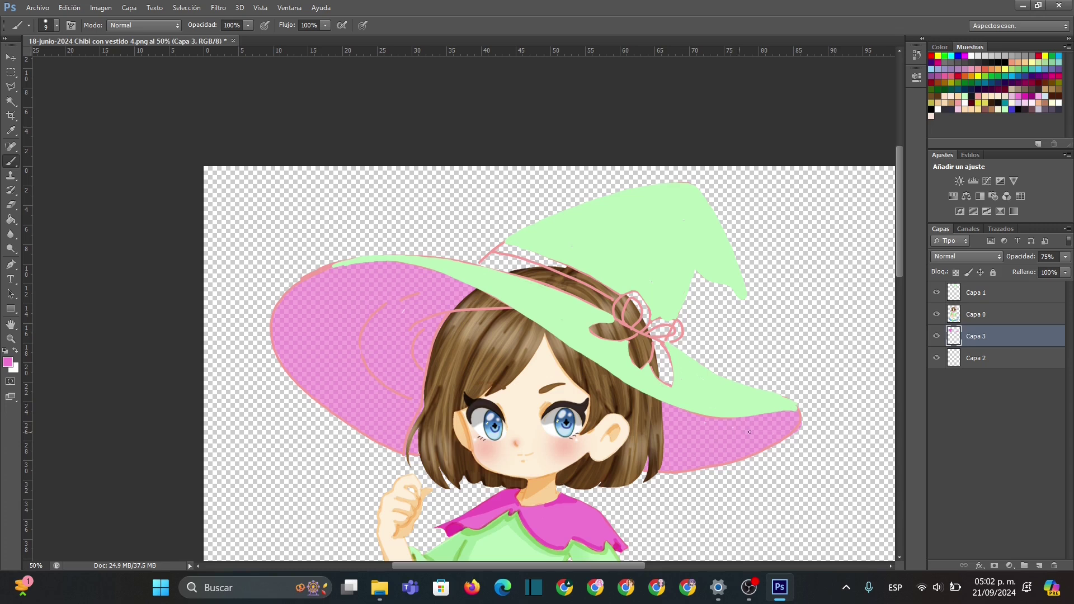
# Select Capa 1 and check Capa 2 by hiding it and showing it again.
pyautogui.click(958, 294)
pyautogui.click(936, 359)
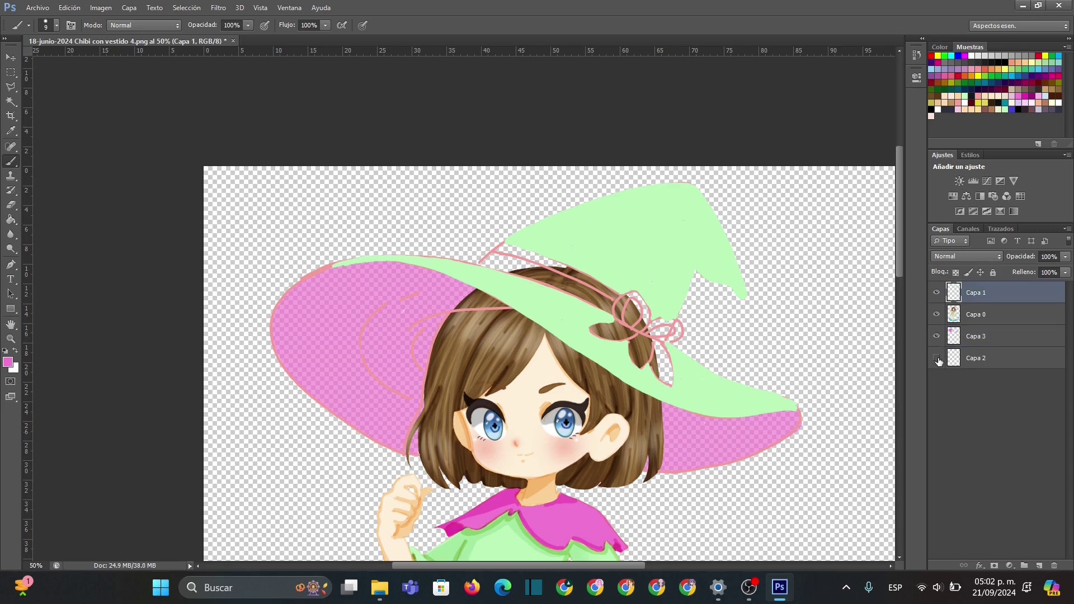
pyautogui.click(937, 359)
# On a new layer above Capa 0, paint the hair just below the brim pink and lower the layer's opacity to 47%.
pyautogui.click(986, 318)
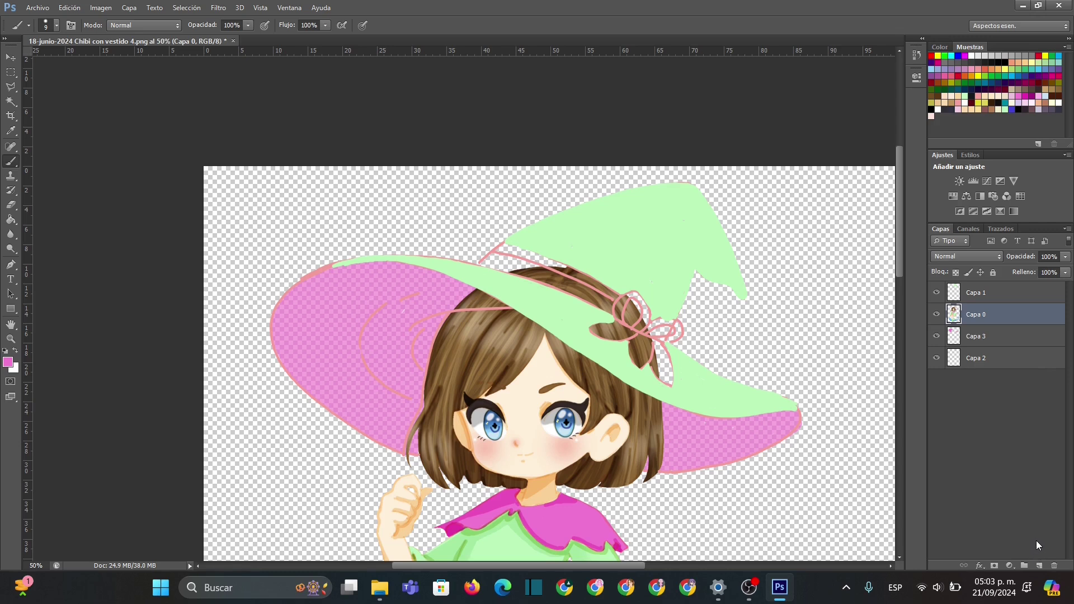
pyautogui.click(10, 339)
pyautogui.rightClick(499, 278)
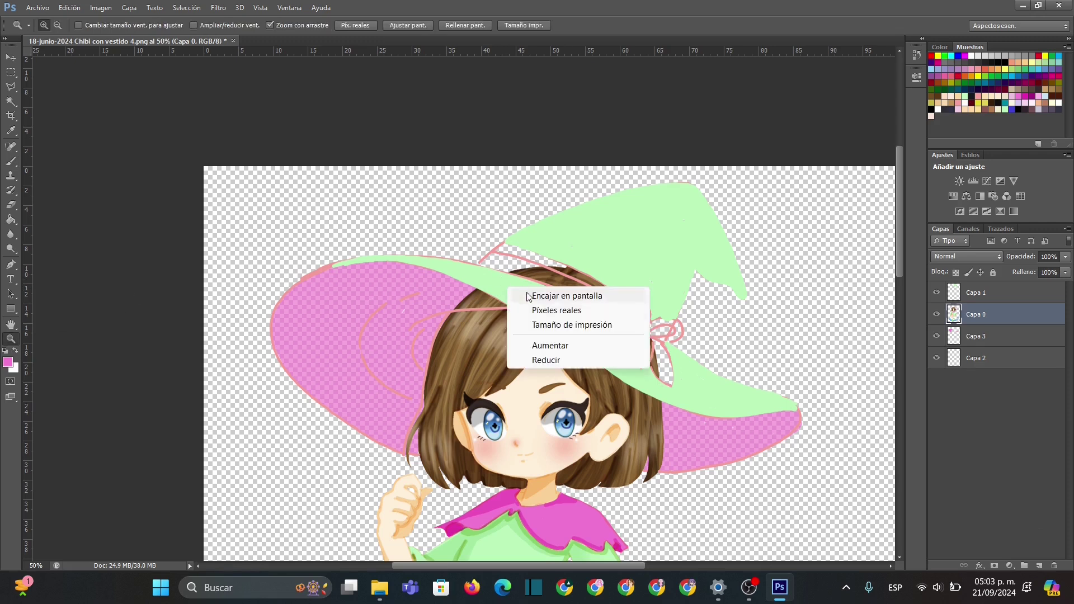
pyautogui.click(541, 360)
pyautogui.rightClick(538, 314)
pyautogui.click(585, 369)
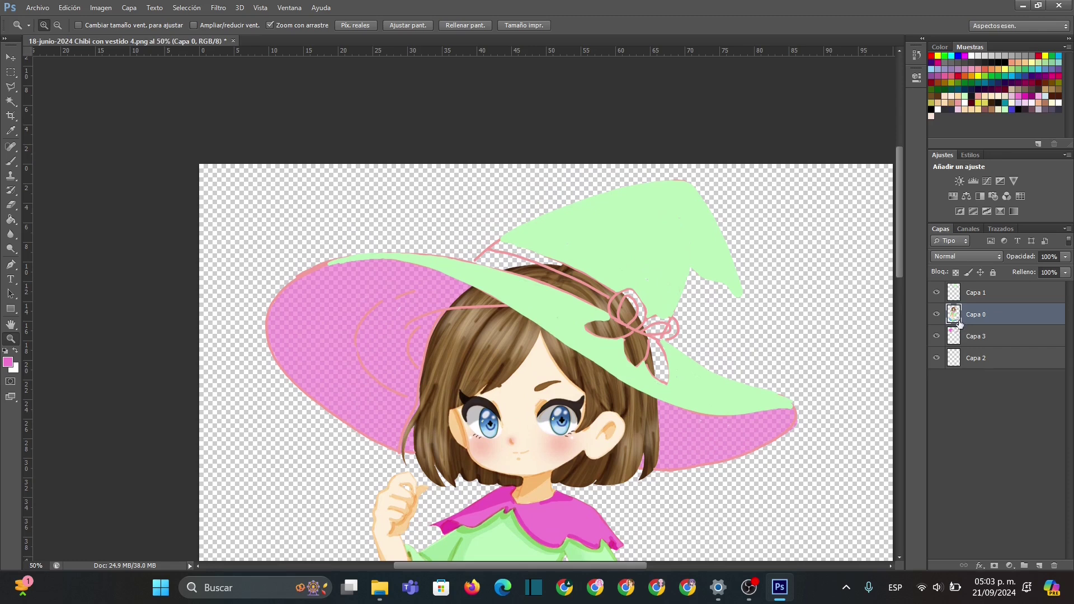
pyautogui.click(1039, 566)
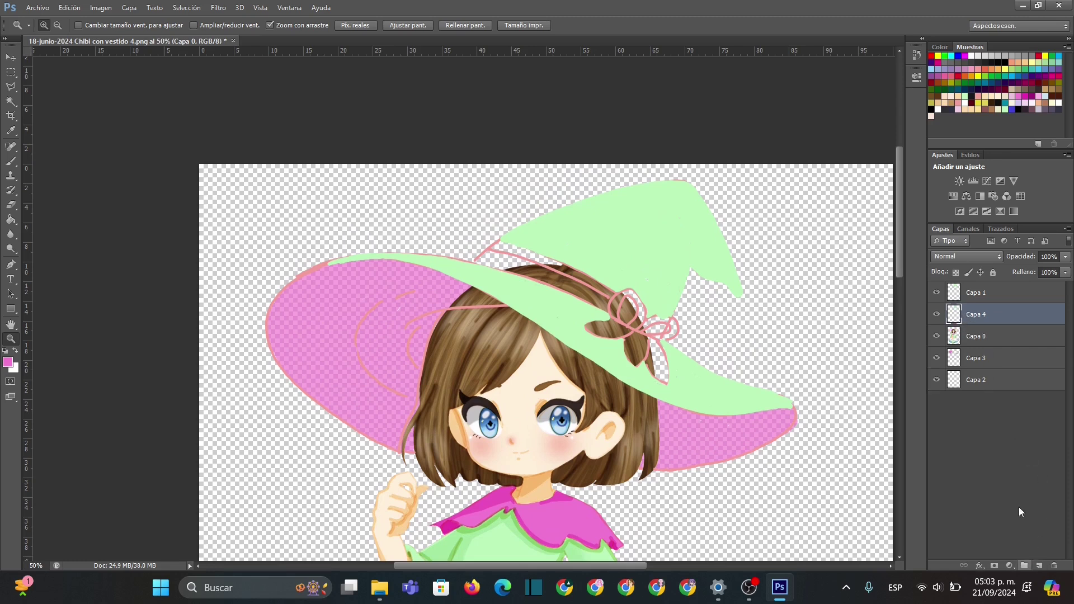
pyautogui.click(11, 162)
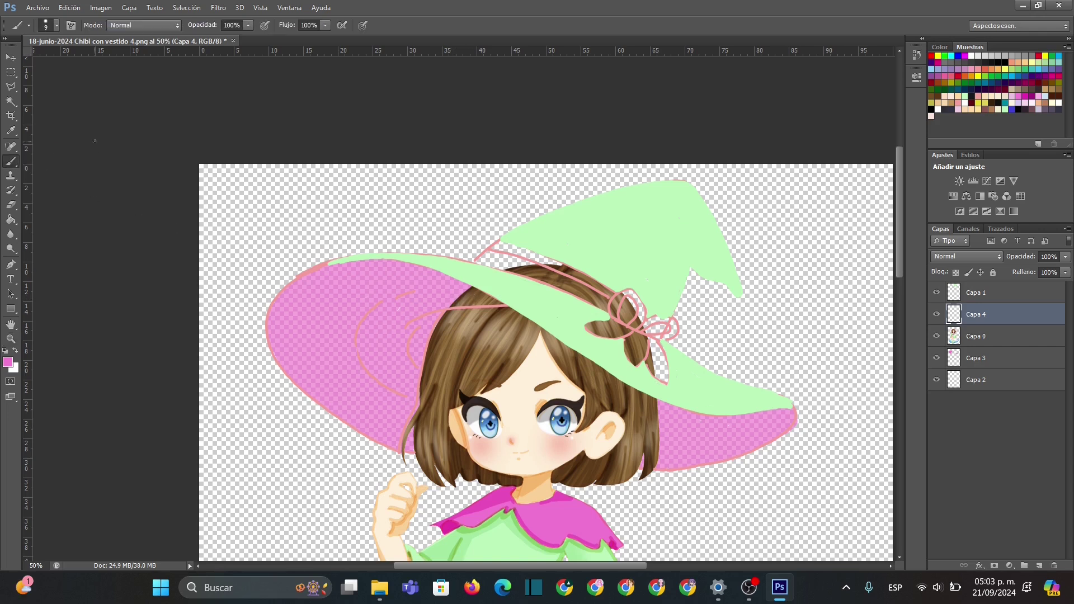
pyautogui.moveTo(454, 303)
pyautogui.mouseDown()
pyautogui.moveTo(487, 302)
pyautogui.moveTo(448, 309)
pyautogui.moveTo(504, 305)
pyautogui.moveTo(472, 289)
pyautogui.moveTo(454, 303)
pyautogui.moveTo(480, 302)
pyautogui.mouseUp()
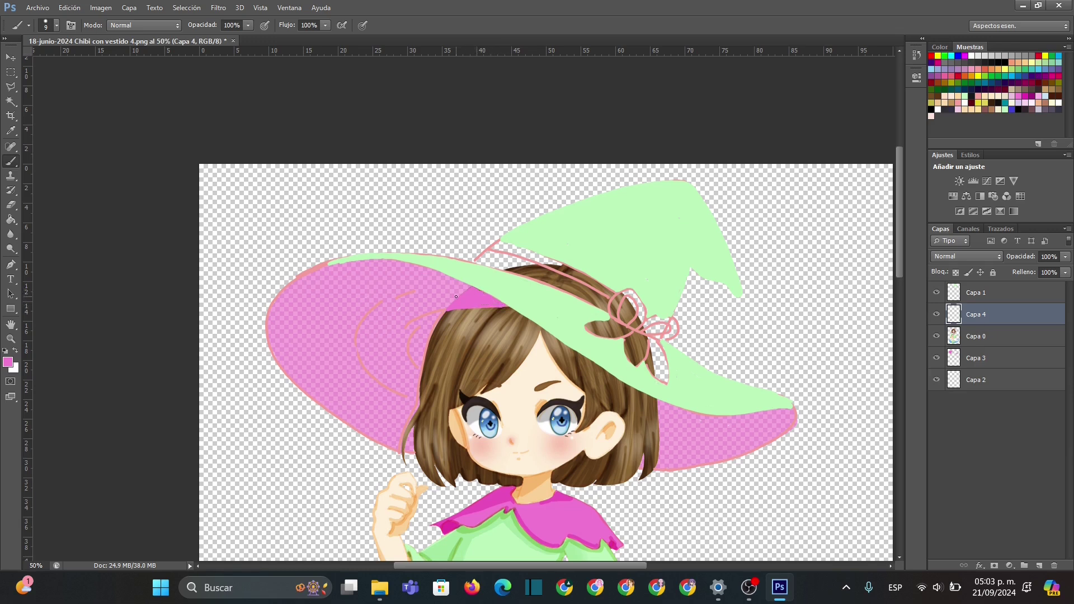
pyautogui.click(1065, 257)
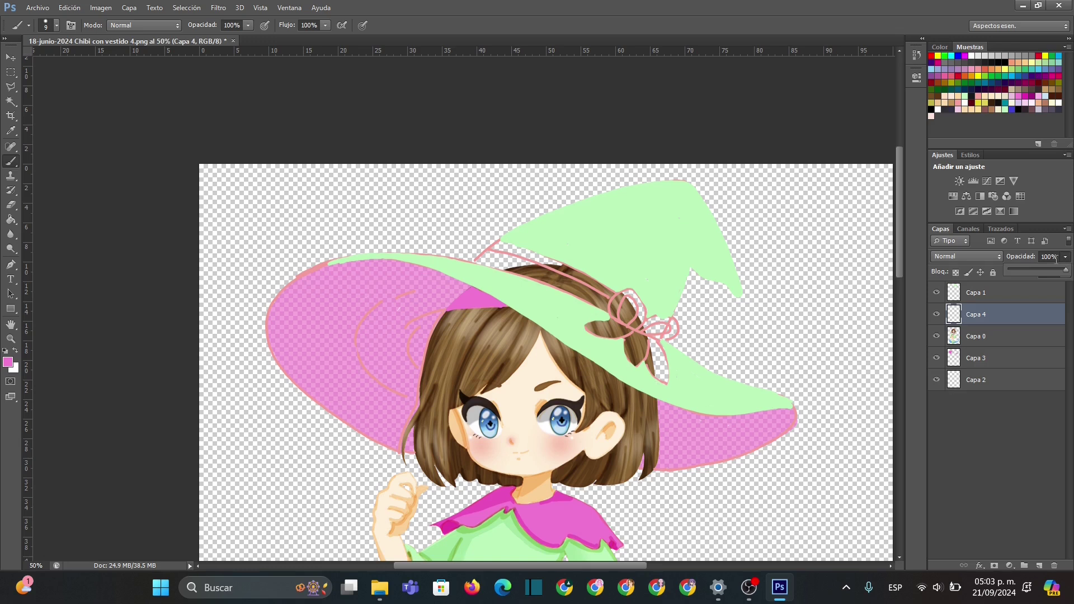
pyautogui.moveTo(1036, 268); pyautogui.dragTo(1035, 268)
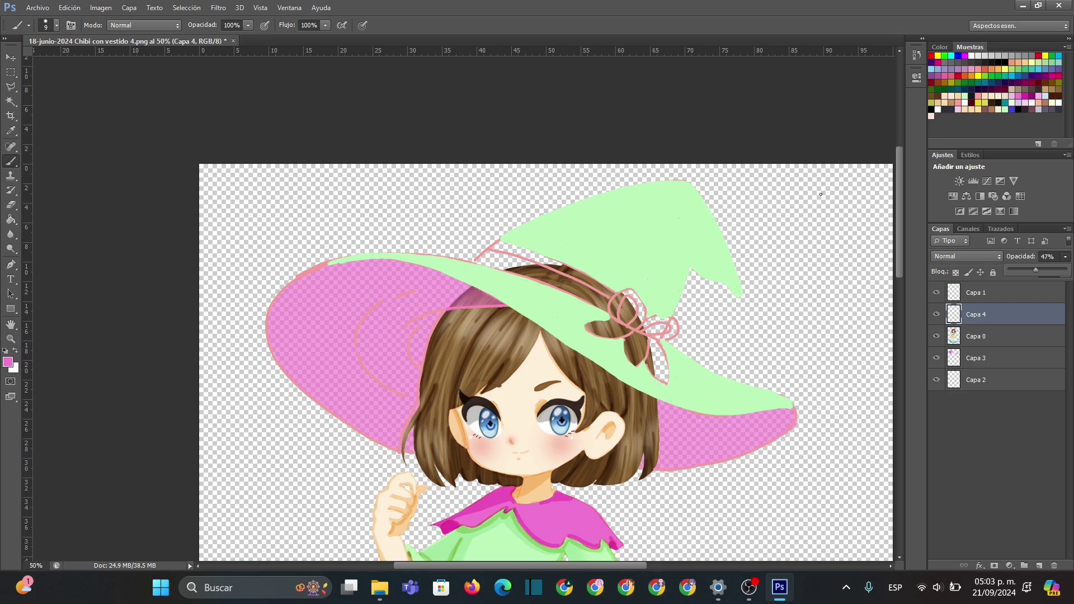
# Examine the whole figure, then inspect the hat close up with the green layer Capa 1 hidden and shown again.
pyautogui.click(10, 338)
pyautogui.rightClick(544, 275)
pyautogui.click(594, 348)
pyautogui.rightClick(594, 343)
pyautogui.click(627, 415)
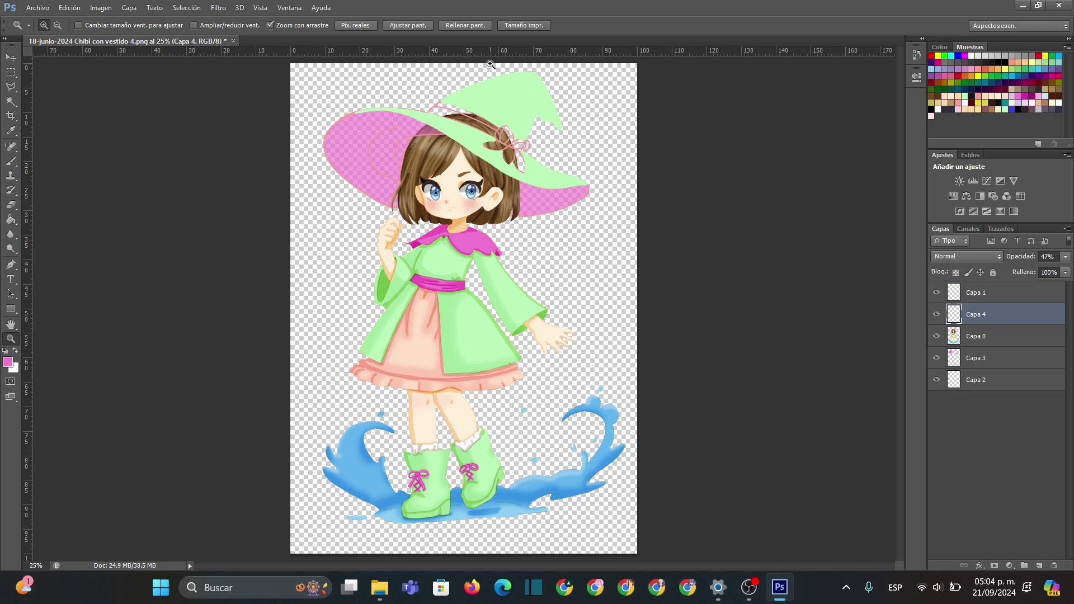
pyautogui.click(498, 131)
pyautogui.moveTo(498, 130); pyautogui.dragTo(857, 134)
pyautogui.moveTo(897, 226); pyautogui.dragTo(900, 202)
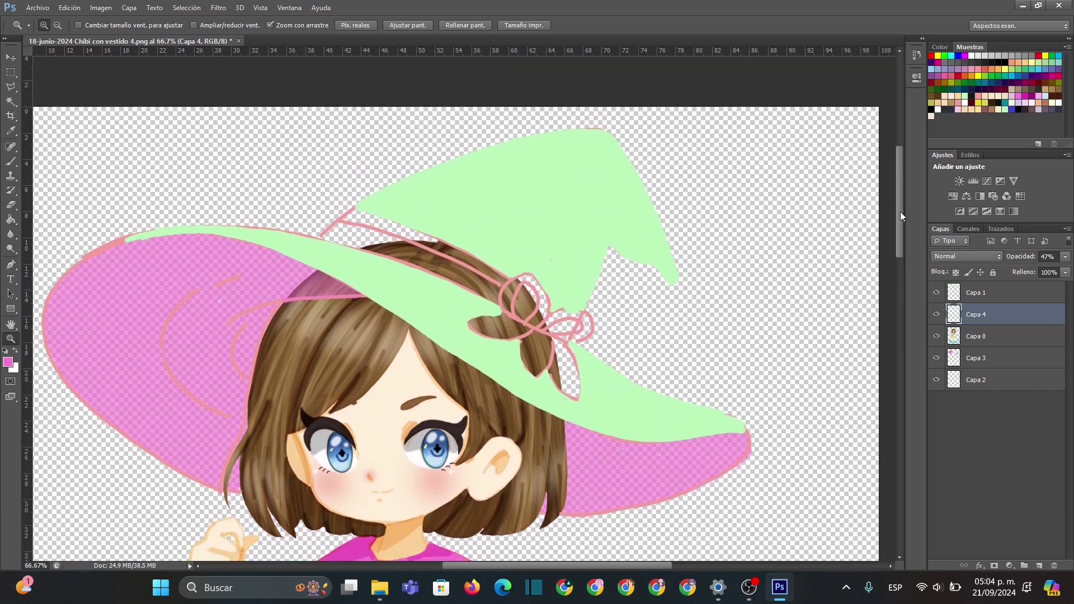
pyautogui.click(937, 293)
pyautogui.click(938, 292)
# Sample the hat's green and paint on Capa 1 to join the cone and brim behind the bow.
pyautogui.click(973, 293)
pyautogui.click(11, 161)
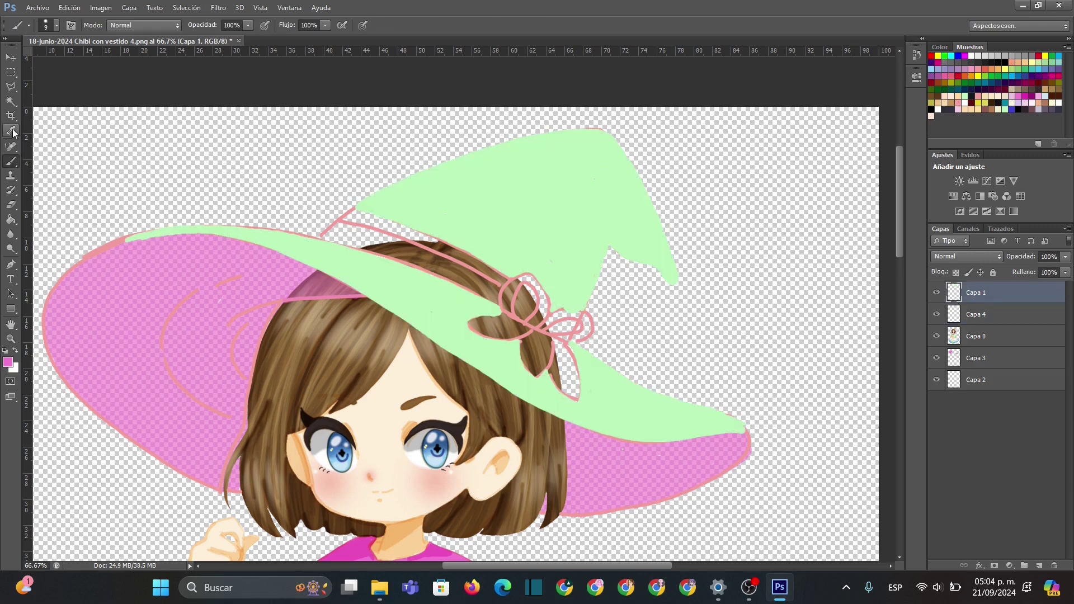
pyautogui.click(13, 130)
pyautogui.click(500, 212)
pyautogui.press('b')
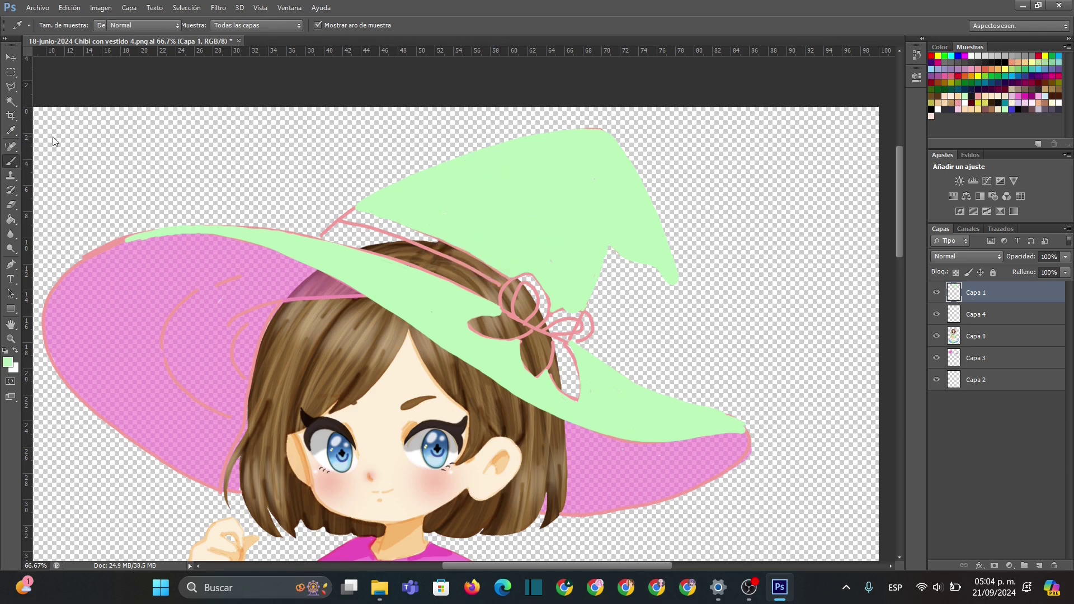
pyautogui.moveTo(585, 302)
pyautogui.mouseDown()
pyautogui.moveTo(568, 343)
pyautogui.moveTo(594, 295)
pyautogui.mouseUp()
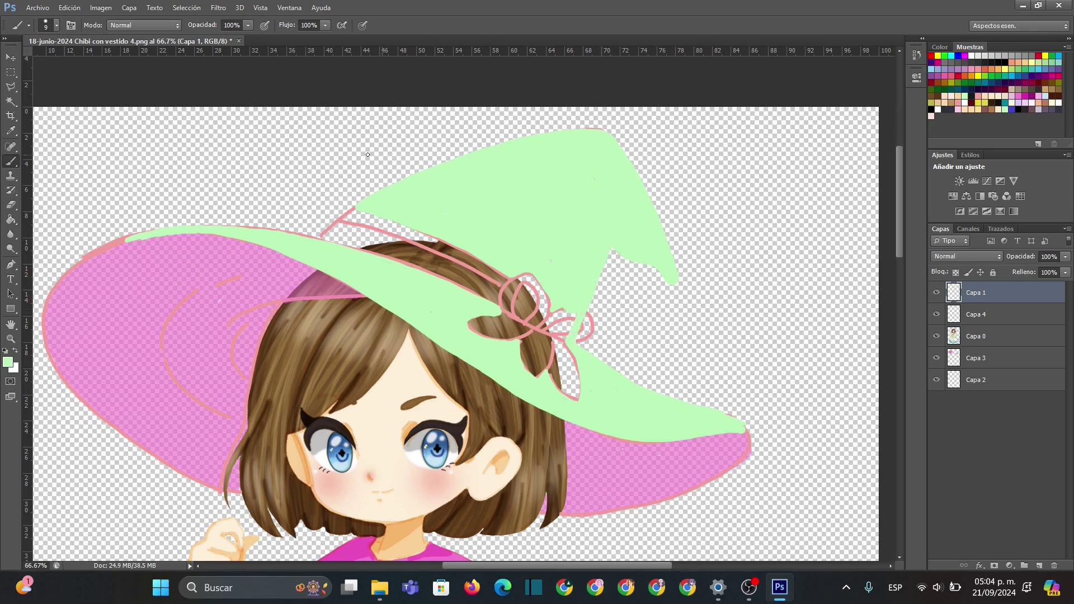
# Select the hat's green area with the Magic Wand and add a new layer set to Multiplicar for its shading.
pyautogui.click(11, 102)
pyautogui.click(532, 229)
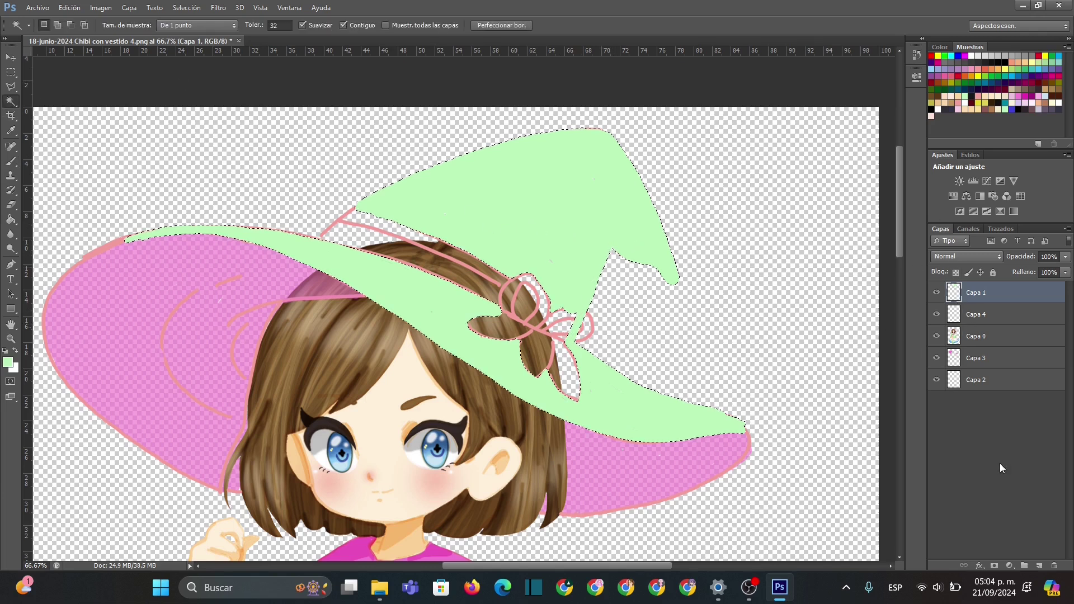
pyautogui.click(1040, 566)
pyautogui.click(966, 256)
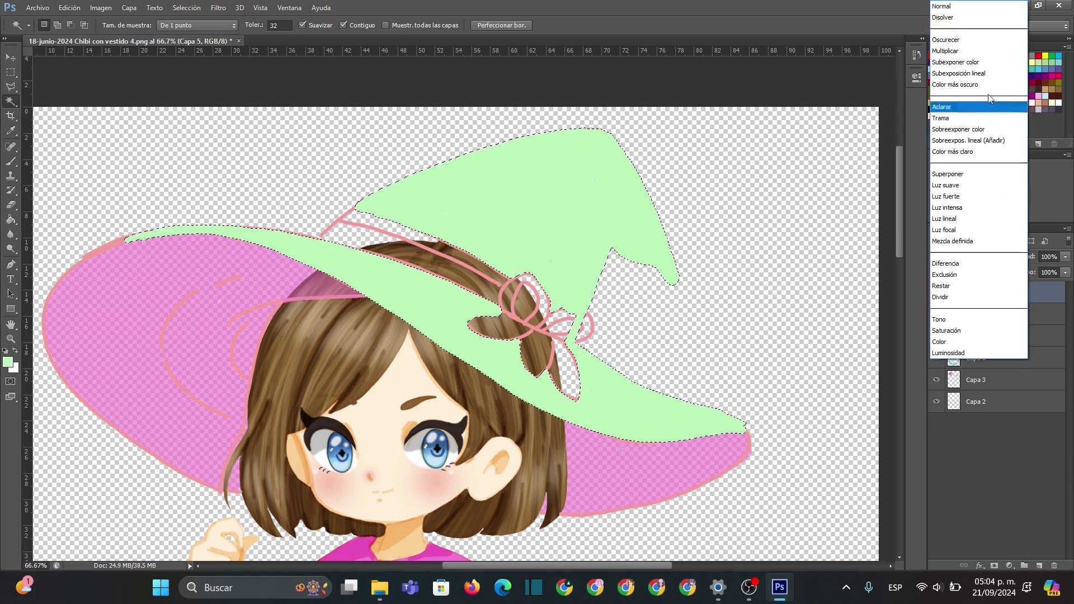
pyautogui.click(959, 50)
# Shade the green brim along its lower edge inside the selection with a soft 156 px brush at 0% hardness.
pyautogui.click(11, 161)
pyautogui.rightClick(550, 267)
pyautogui.moveTo(605, 293); pyautogui.dragTo(628, 290)
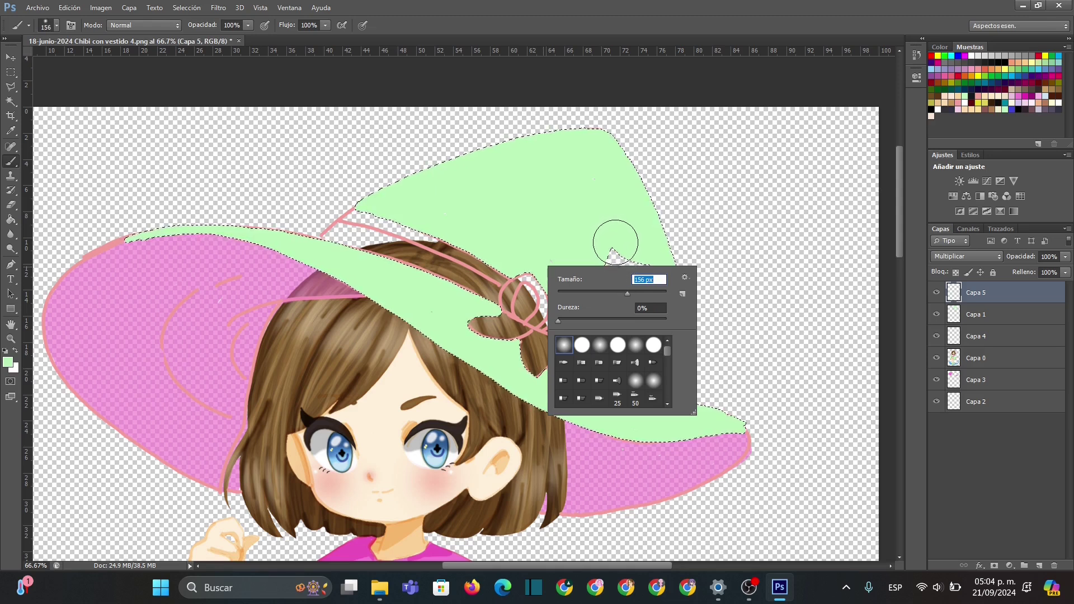
pyautogui.click(134, 243)
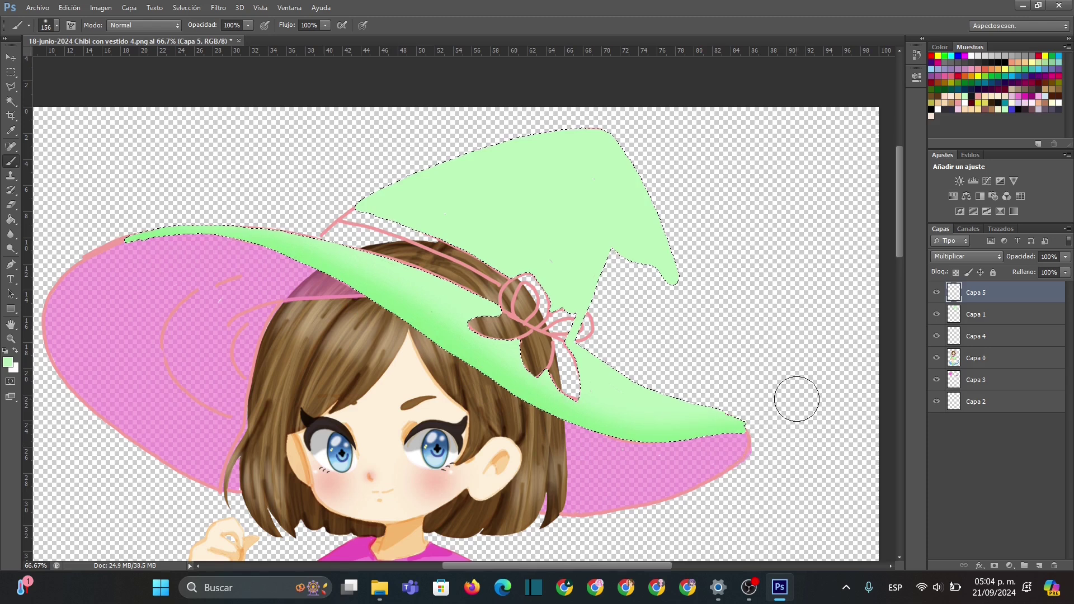
# Set the soft brush to 31 px and shade the cone's base, the area around the bow and the folds at its bent tip.
pyautogui.rightClick(619, 311)
pyautogui.write('31')
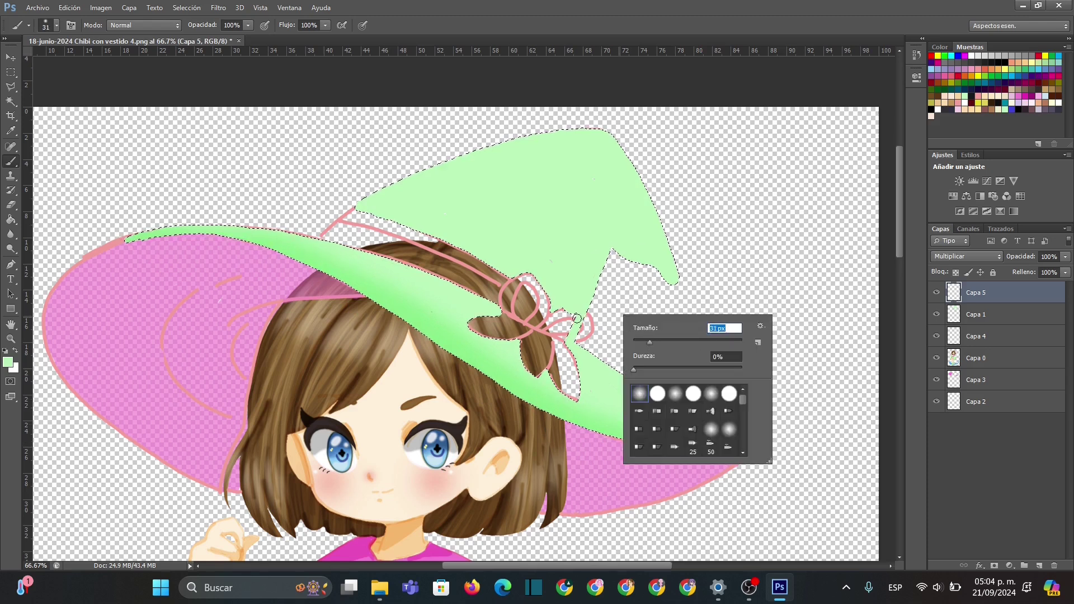
pyautogui.click(573, 332)
pyautogui.moveTo(573, 331)
pyautogui.mouseDown()
pyautogui.moveTo(605, 253)
pyautogui.moveTo(606, 222)
pyautogui.moveTo(606, 258)
pyautogui.moveTo(588, 235)
pyautogui.moveTo(626, 256)
pyautogui.mouseUp()
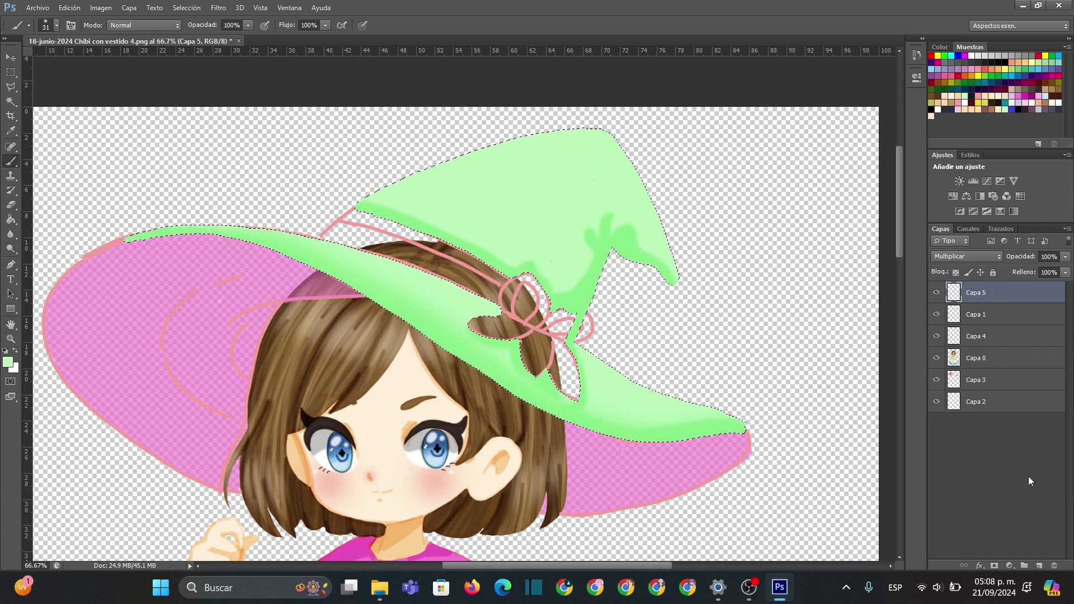
# Add a new layer above the green shading and choose magenta as the painting colour, saving it as a swatch.
pyautogui.click(1039, 565)
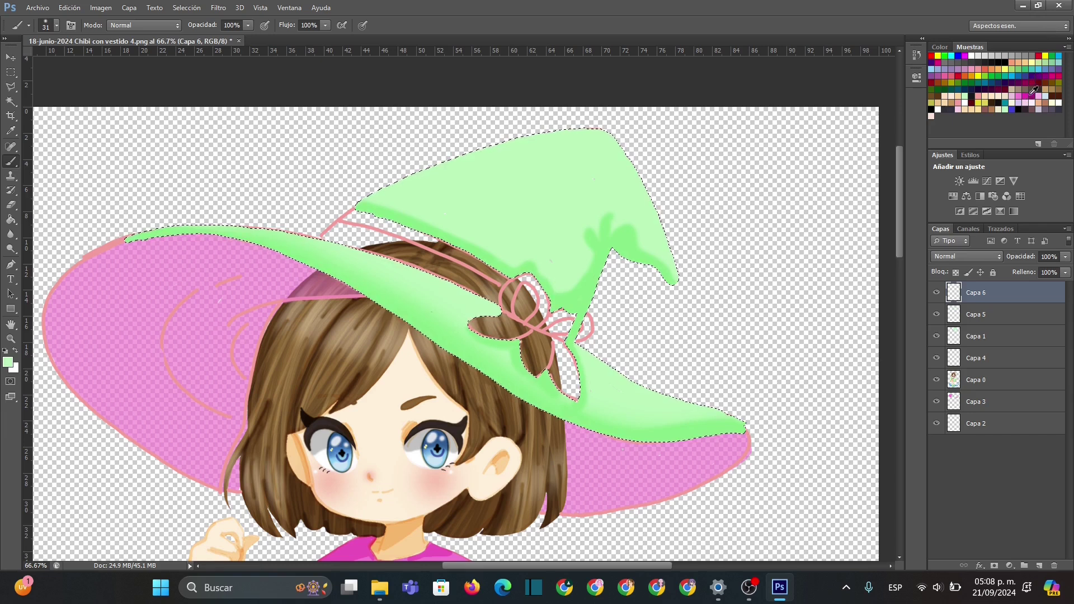
pyautogui.click(1032, 90)
pyautogui.click(962, 119)
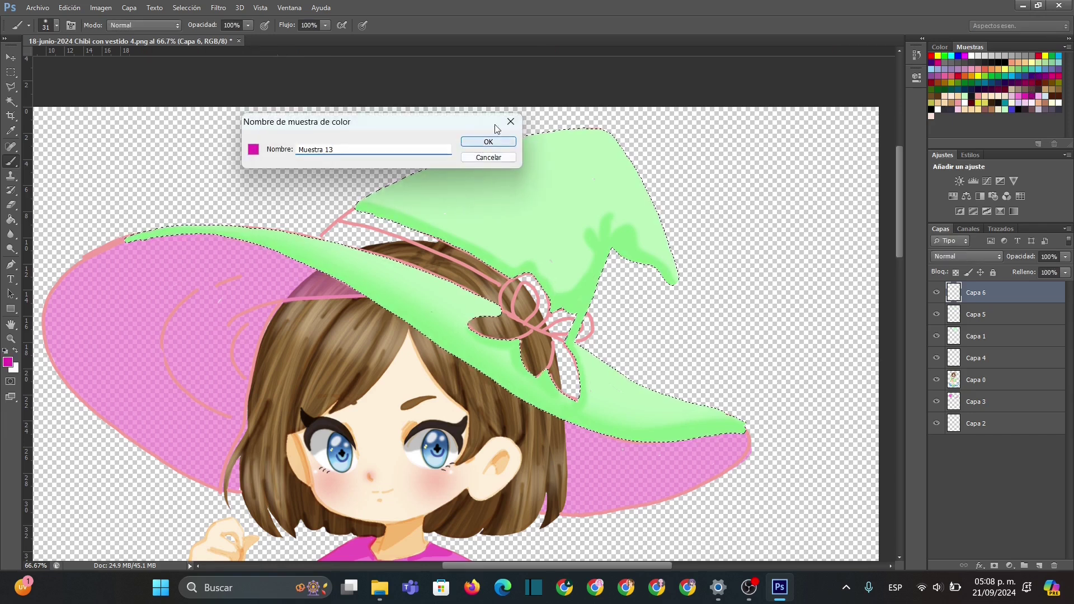
pyautogui.click(488, 142)
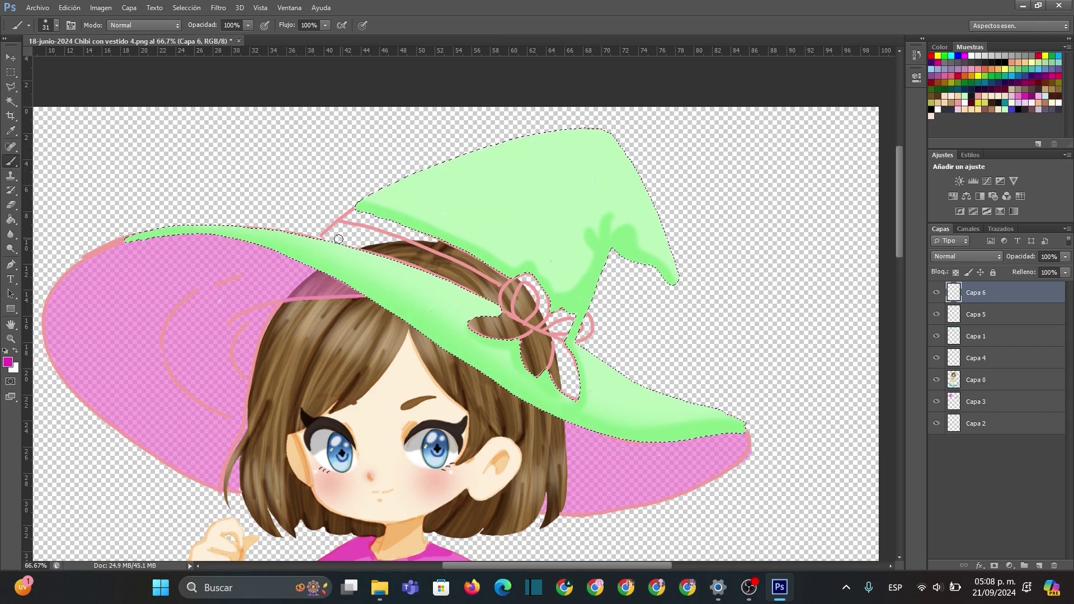
# Set up a hard round 11 px brush with 100% hardness and clear the selection around the green hat.
pyautogui.rightClick(358, 241)
pyautogui.moveTo(386, 268); pyautogui.dragTo(376, 268)
pyautogui.click(395, 319)
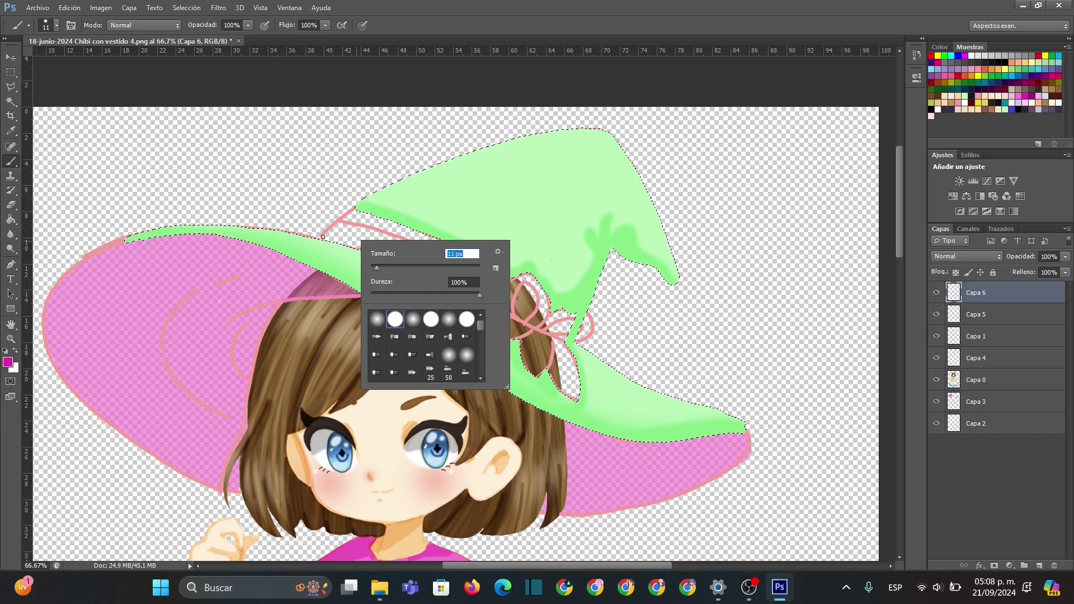
pyautogui.click(323, 237)
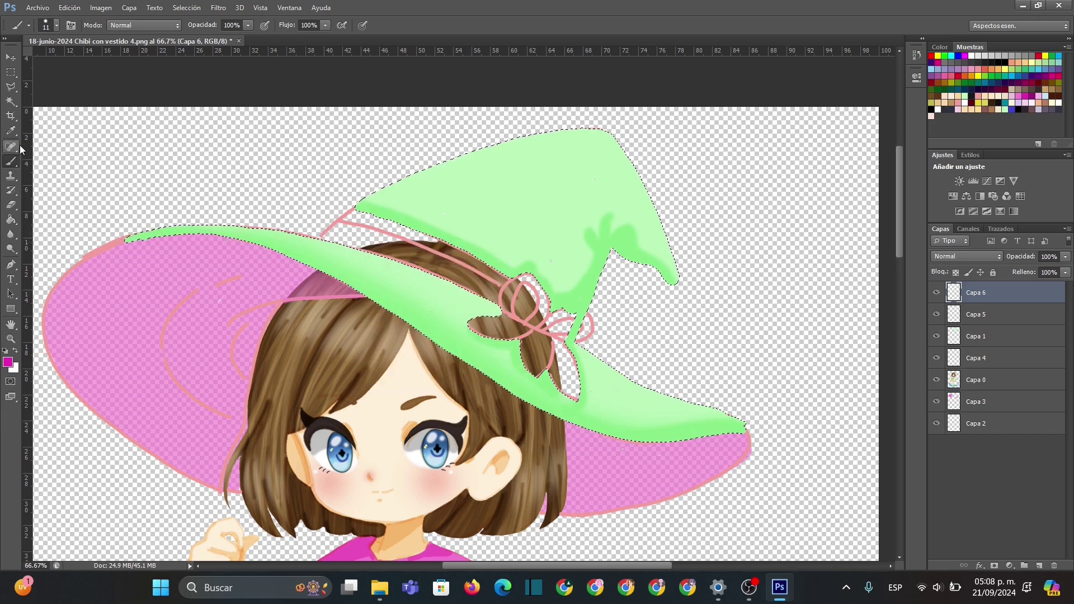
pyautogui.hotkey('ctrl', 'd')
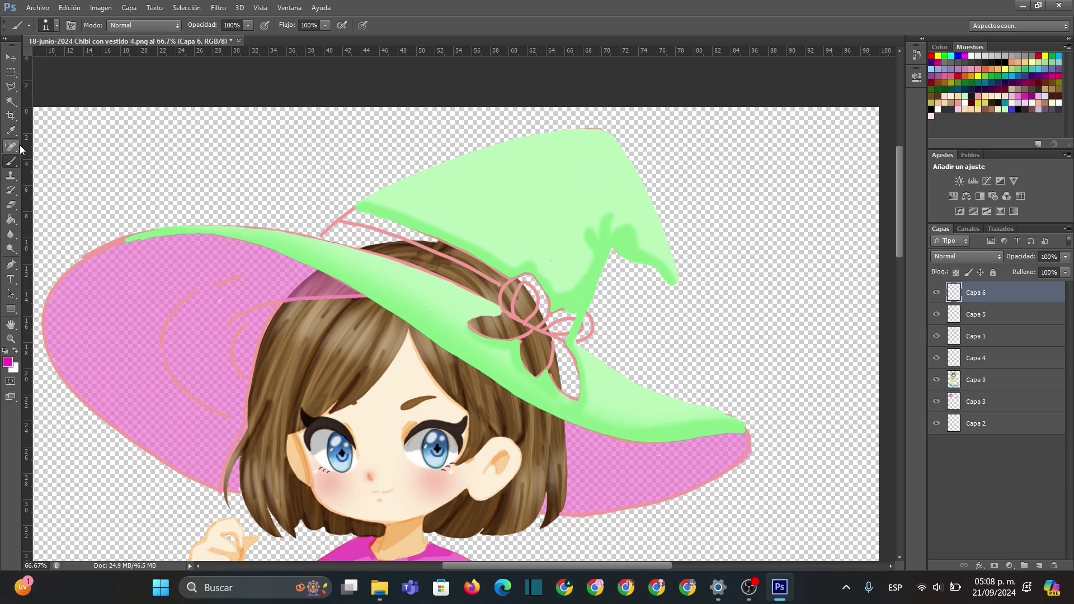
# Outline the hat band in magenta on Capa 6, from its far end to the bow, following the sketch.
pyautogui.click(15, 204)
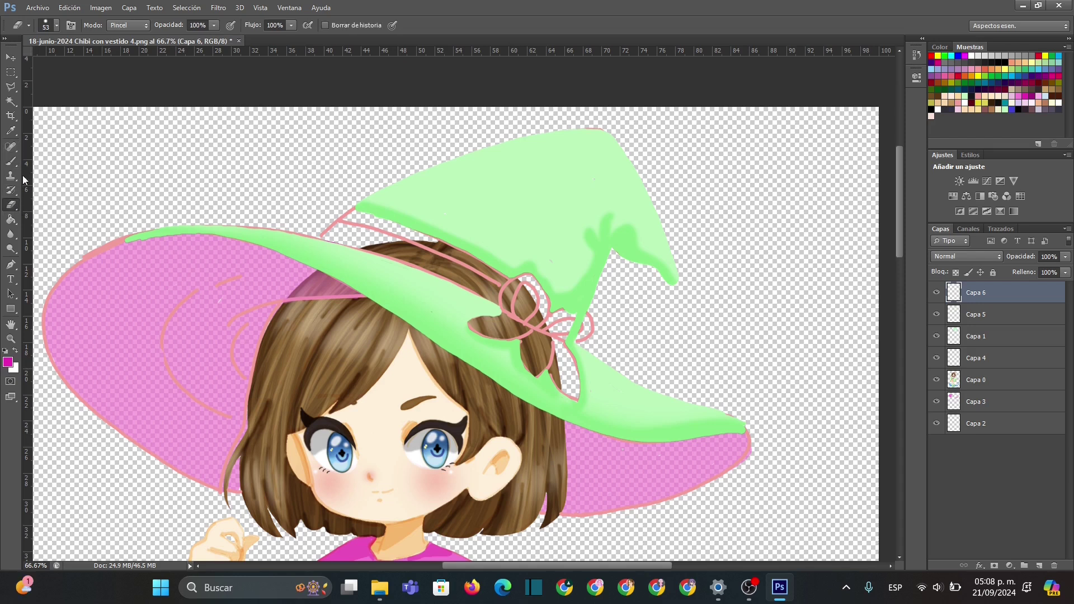
pyautogui.click(11, 146)
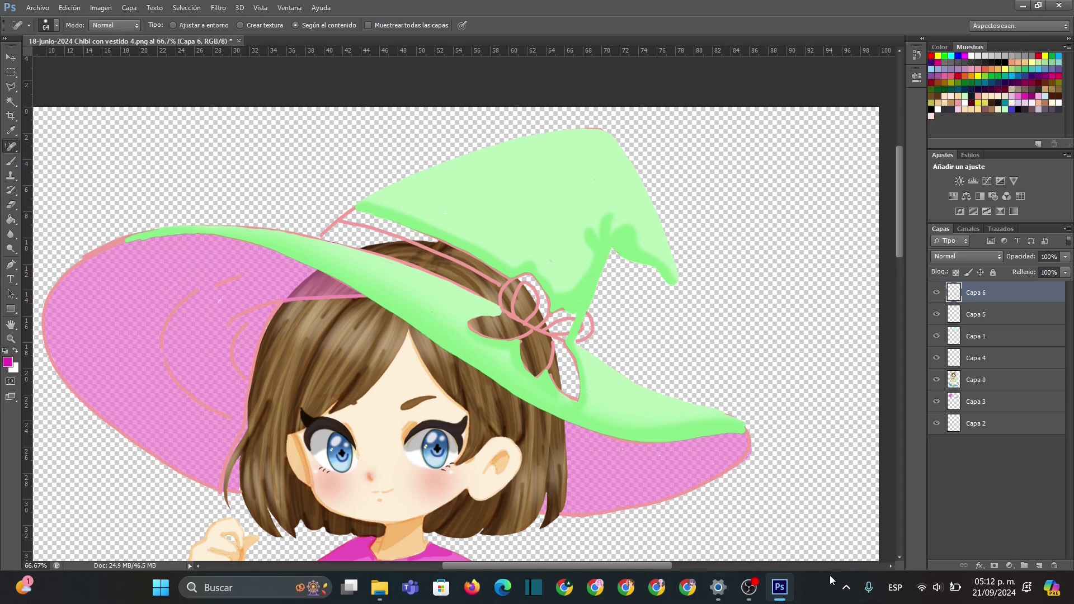
pyautogui.click(10, 162)
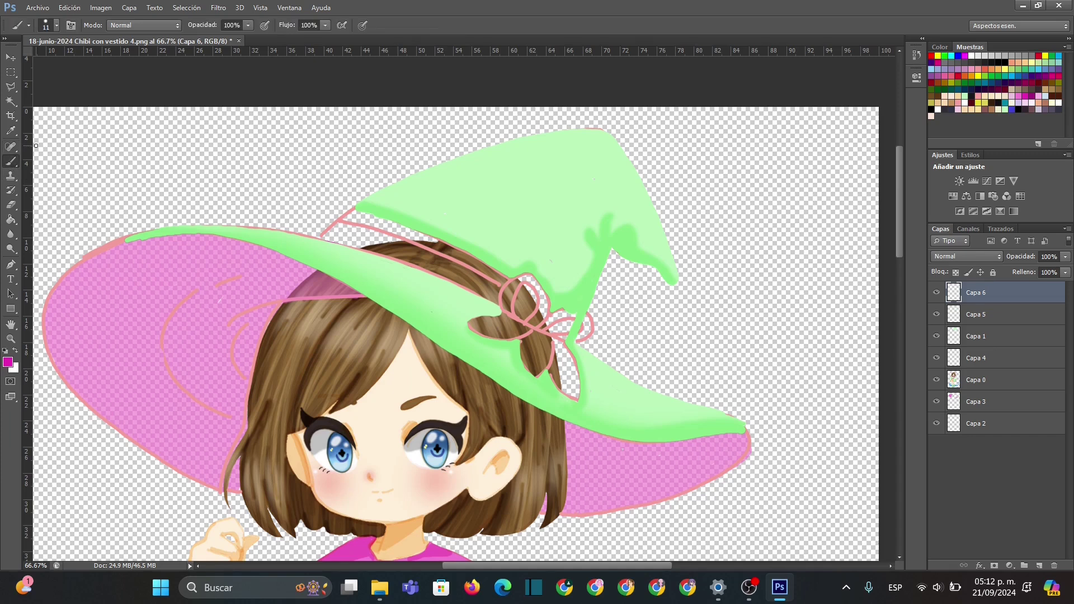
pyautogui.moveTo(354, 240); pyautogui.dragTo(387, 250)
pyautogui.moveTo(322, 238); pyautogui.dragTo(494, 302)
pyautogui.moveTo(320, 238)
pyautogui.mouseDown()
pyautogui.moveTo(355, 221)
pyautogui.moveTo(406, 240)
pyautogui.moveTo(498, 285)
pyautogui.moveTo(498, 304)
pyautogui.mouseUp()
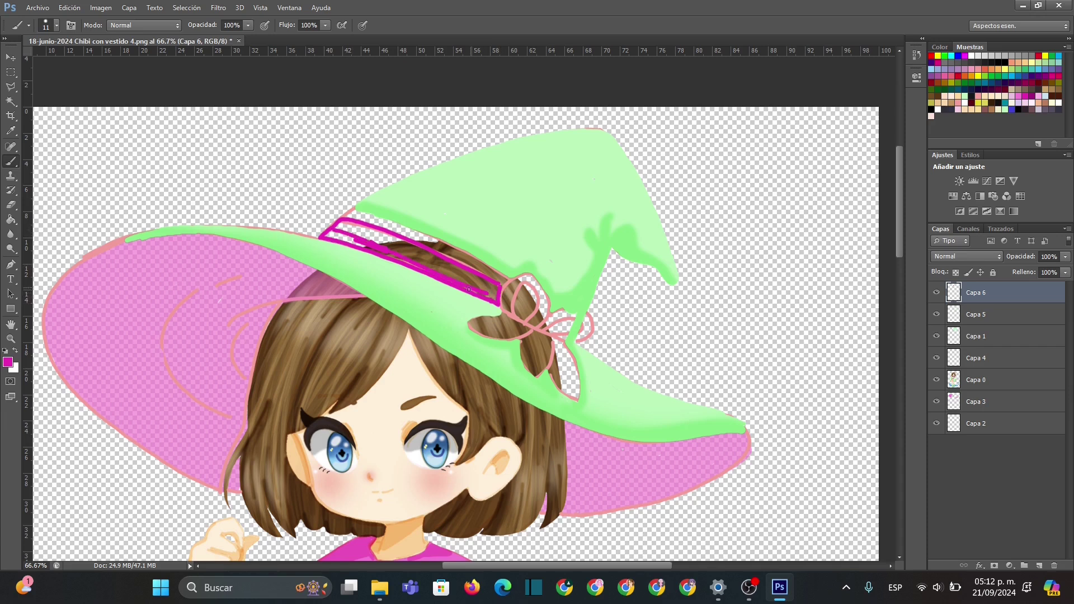
# Set the brush size to 26 px and fill the inside of the outlined hat band with magenta.
pyautogui.rightClick(371, 244)
pyautogui.click(344, 229)
pyautogui.moveTo(336, 226)
pyautogui.mouseDown()
pyautogui.moveTo(423, 266)
pyautogui.moveTo(351, 224)
pyautogui.moveTo(363, 228)
pyautogui.moveTo(495, 286)
pyautogui.moveTo(494, 299)
pyautogui.moveTo(408, 260)
pyautogui.moveTo(409, 252)
pyautogui.mouseUp()
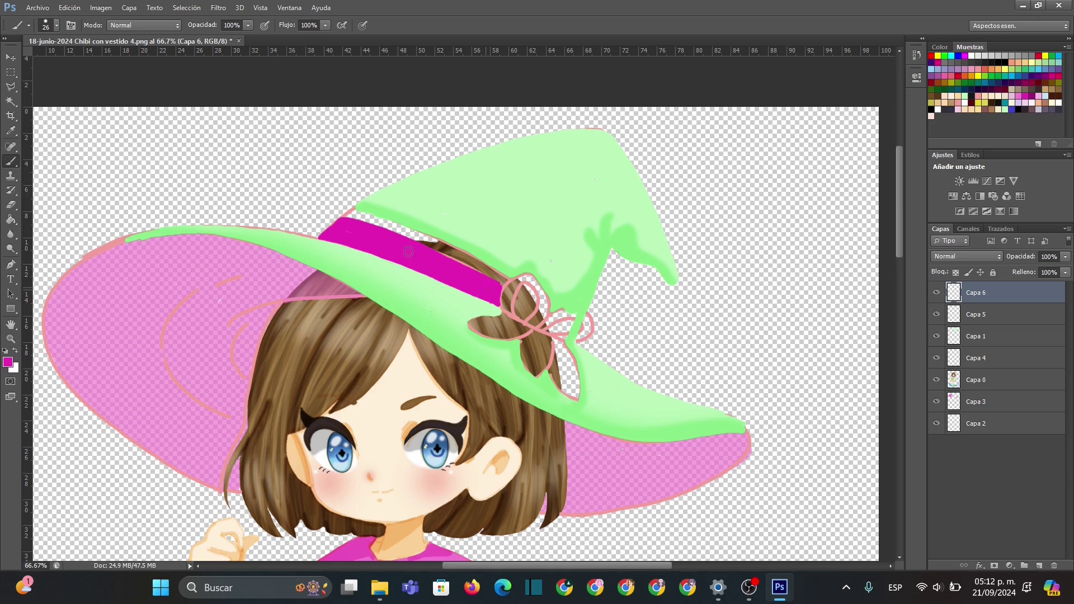
# Set the brush size to 10 px, touch up the band's edge and paint magenta centres inside both bow loops.
pyautogui.rightClick(496, 293)
pyautogui.doubleClick(598, 307)
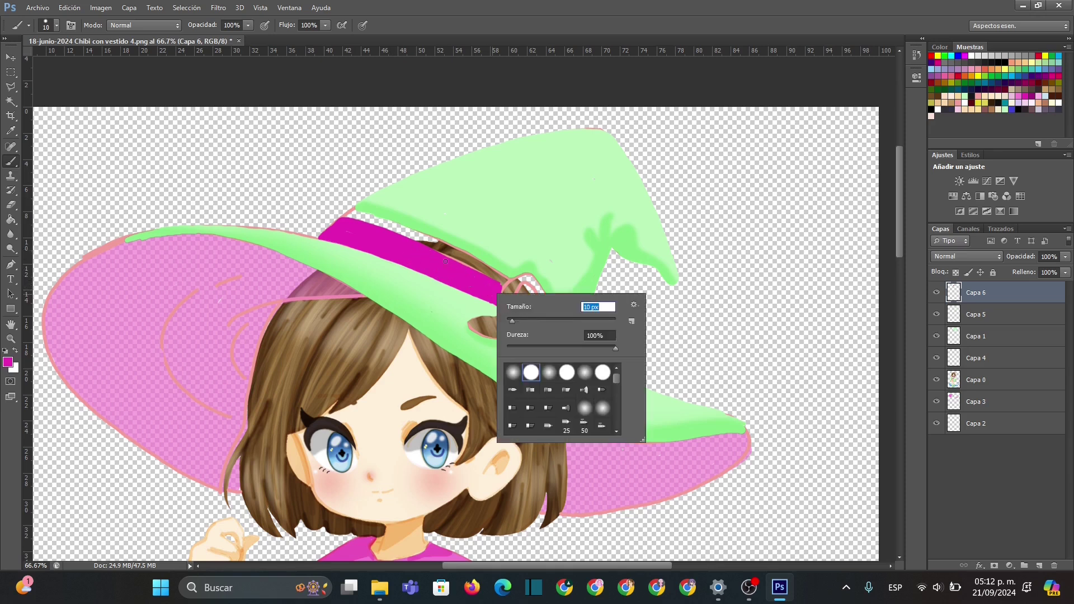
pyautogui.press('Return')
pyautogui.moveTo(444, 256); pyautogui.dragTo(493, 280)
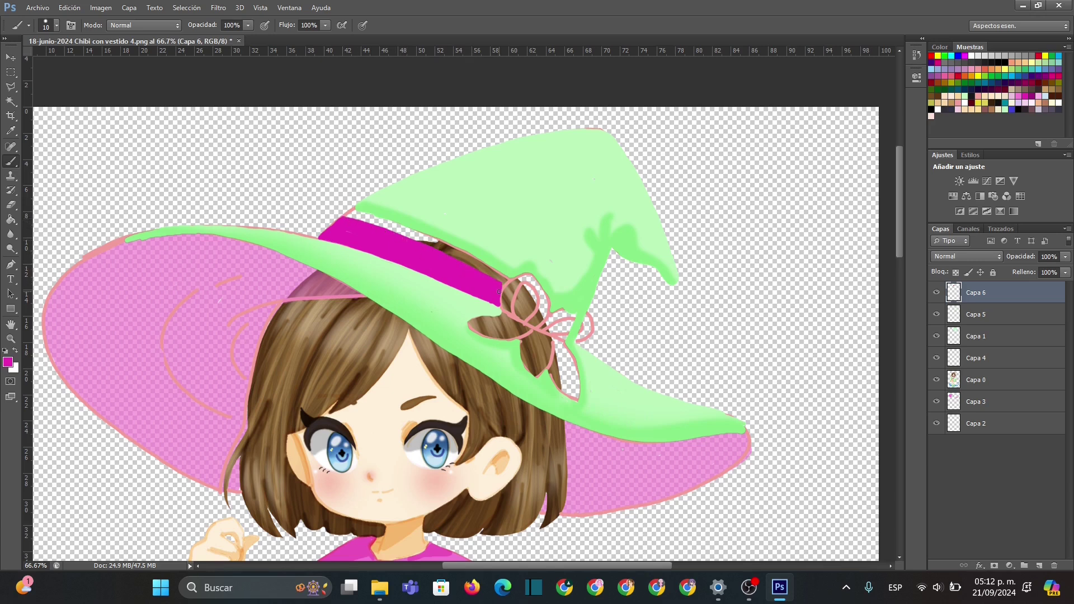
pyautogui.moveTo(523, 318)
pyautogui.mouseDown()
pyautogui.moveTo(521, 286)
pyautogui.moveTo(534, 308)
pyautogui.moveTo(528, 322)
pyautogui.moveTo(522, 293)
pyautogui.moveTo(519, 320)
pyautogui.moveTo(524, 289)
pyautogui.moveTo(530, 320)
pyautogui.moveTo(518, 295)
pyautogui.moveTo(539, 312)
pyautogui.moveTo(530, 322)
pyautogui.moveTo(535, 305)
pyautogui.moveTo(583, 319)
pyautogui.moveTo(548, 333)
pyautogui.moveTo(552, 311)
pyautogui.moveTo(566, 322)
pyautogui.moveTo(555, 328)
pyautogui.moveTo(571, 315)
pyautogui.moveTo(564, 308)
pyautogui.moveTo(581, 314)
pyautogui.moveTo(563, 326)
pyautogui.mouseUp()
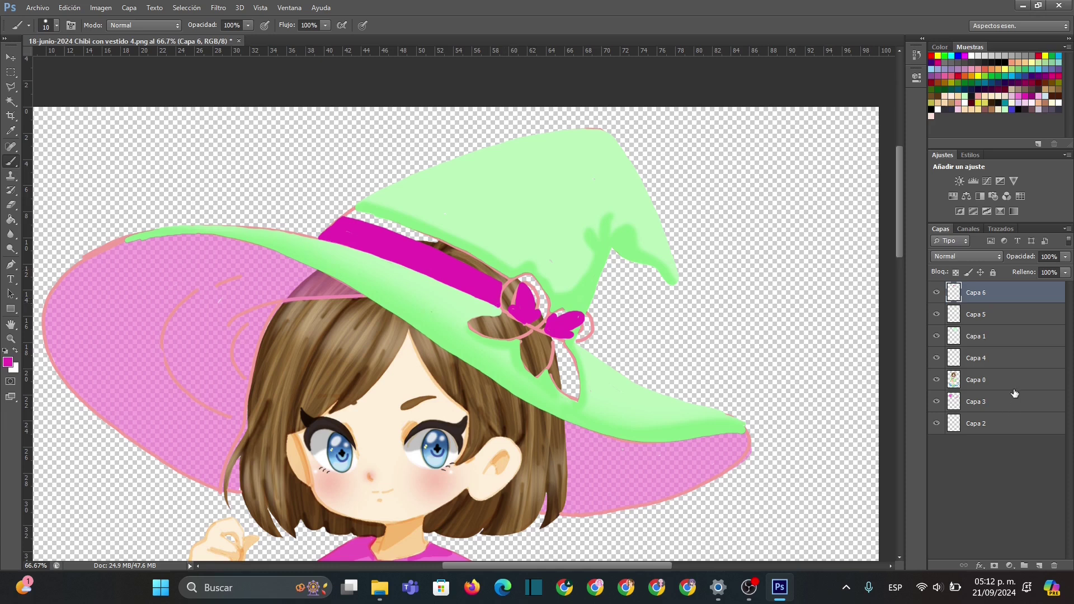
# Add a new layer and paint both bow loops salmon pink around their magenta centres, following the sketch.
pyautogui.click(1039, 565)
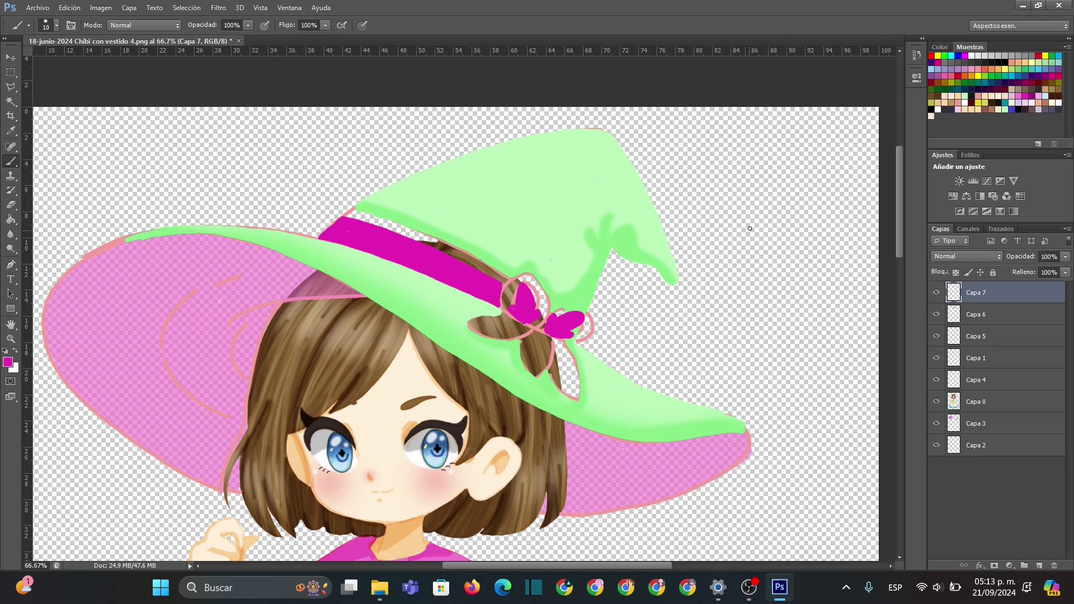
pyautogui.click(980, 94)
pyautogui.click(968, 124)
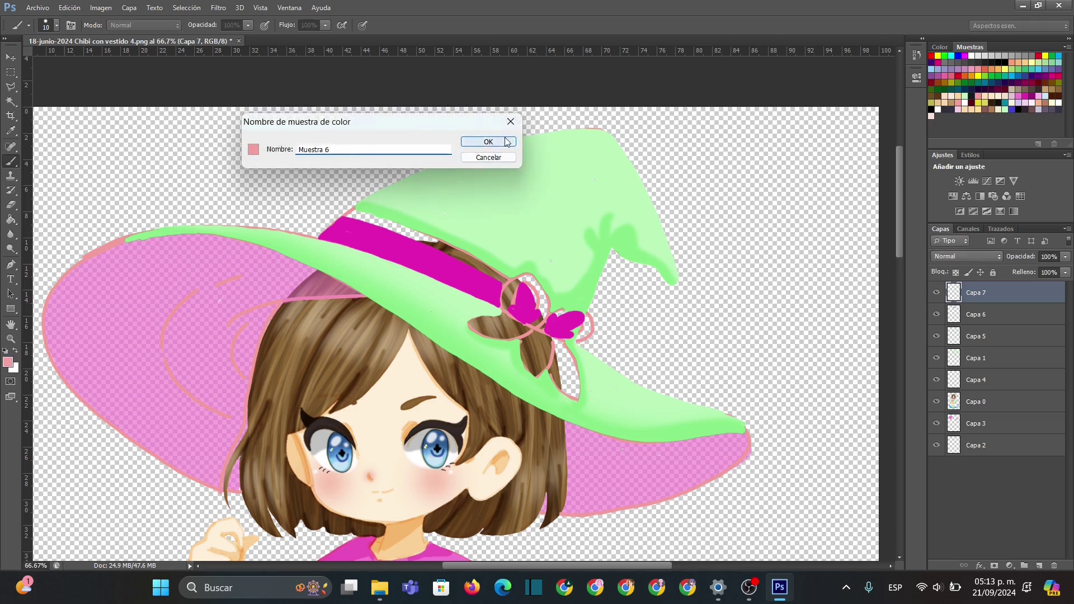
pyautogui.click(505, 142)
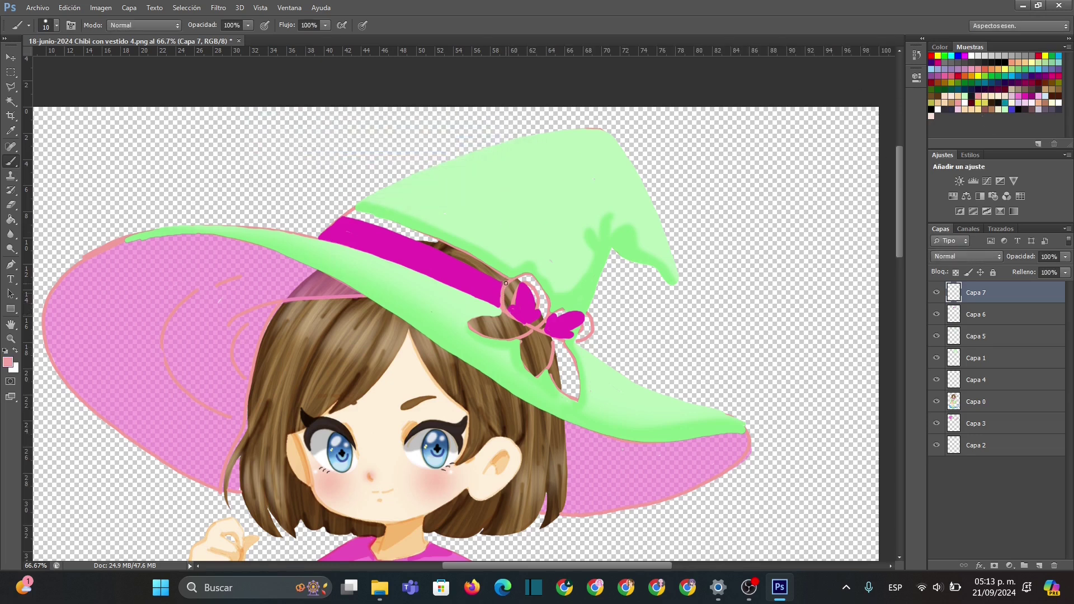
pyautogui.moveTo(511, 277)
pyautogui.mouseDown()
pyautogui.moveTo(548, 296)
pyautogui.moveTo(540, 322)
pyautogui.moveTo(527, 282)
pyautogui.moveTo(515, 297)
pyautogui.moveTo(525, 284)
pyautogui.moveTo(536, 310)
pyautogui.moveTo(507, 293)
pyautogui.mouseUp()
pyautogui.rightClick(553, 311)
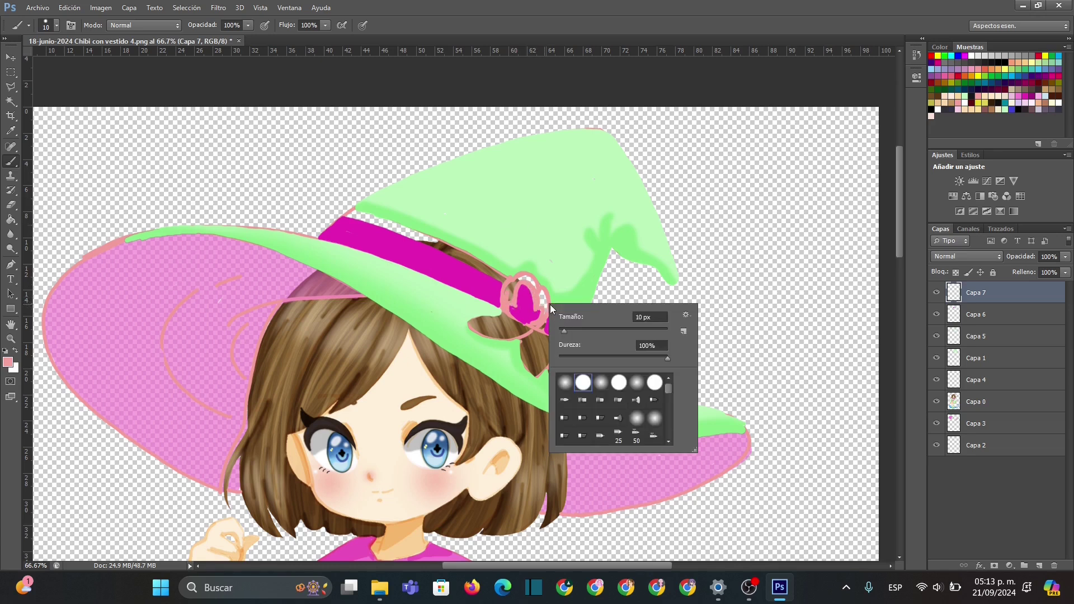
pyautogui.click(525, 278)
pyautogui.moveTo(533, 281); pyautogui.dragTo(543, 314)
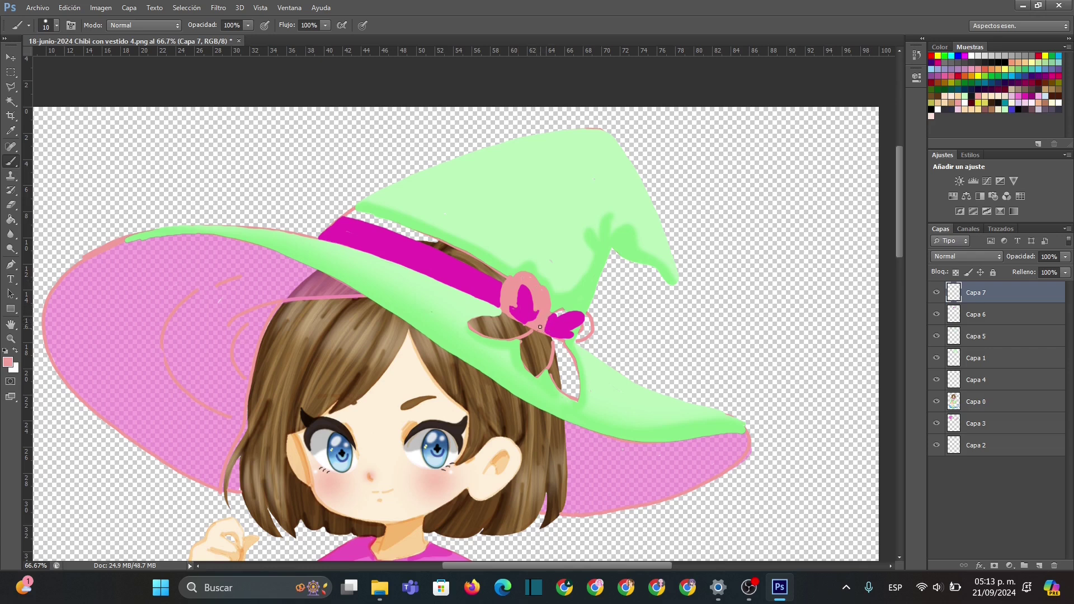
pyautogui.moveTo(559, 314)
pyautogui.mouseDown()
pyautogui.moveTo(589, 317)
pyautogui.moveTo(578, 340)
pyautogui.moveTo(562, 339)
pyautogui.moveTo(576, 337)
pyautogui.moveTo(586, 315)
pyautogui.moveTo(557, 317)
pyautogui.moveTo(587, 314)
pyautogui.moveTo(581, 338)
pyautogui.mouseUp()
pyautogui.moveTo(543, 331); pyautogui.dragTo(574, 341)
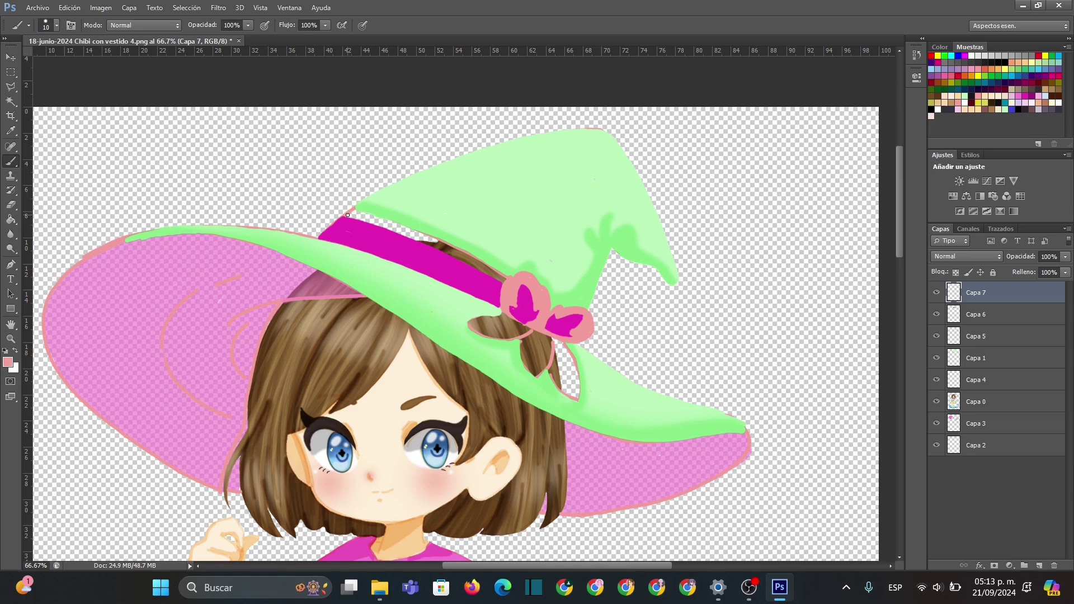
# Paint a salmon pink stripe along the band's upper edge up to the bow, filling it with a 15 px brush.
pyautogui.moveTo(346, 216); pyautogui.dragTo(505, 282)
pyautogui.moveTo(343, 217); pyautogui.dragTo(448, 252)
pyautogui.moveTo(360, 221); pyautogui.dragTo(506, 282)
pyautogui.moveTo(346, 216)
pyautogui.mouseDown()
pyautogui.moveTo(421, 234)
pyautogui.moveTo(498, 274)
pyautogui.mouseUp()
pyautogui.rightClick(486, 294)
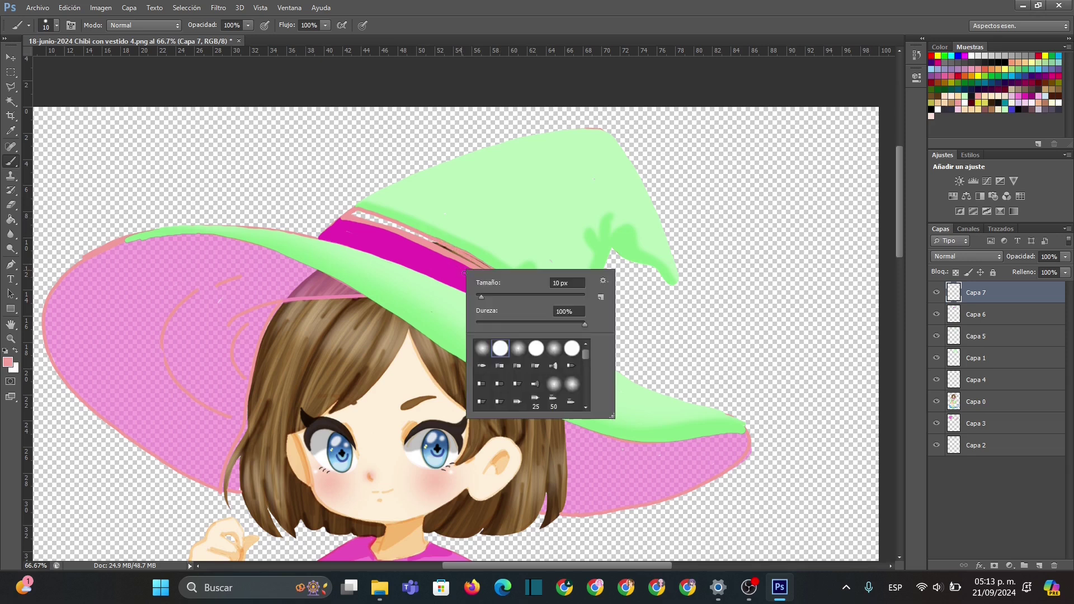
pyautogui.write('15')
pyautogui.press('Return')
pyautogui.moveTo(353, 213)
pyautogui.mouseDown()
pyautogui.moveTo(507, 280)
pyautogui.moveTo(355, 208)
pyautogui.moveTo(461, 252)
pyautogui.mouseUp()
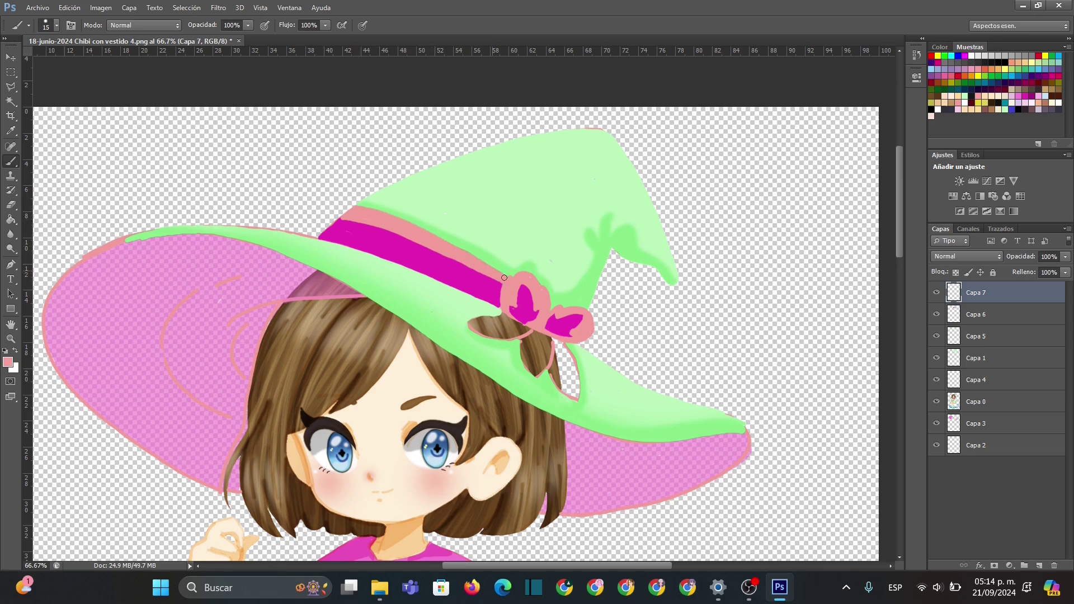
pyautogui.moveTo(407, 227)
pyautogui.mouseDown()
pyautogui.moveTo(510, 279)
pyautogui.moveTo(414, 230)
pyautogui.mouseUp()
# Add a new layer, then outline and fill the three leaf shapes below the bow in bright yellow.
pyautogui.click(1038, 567)
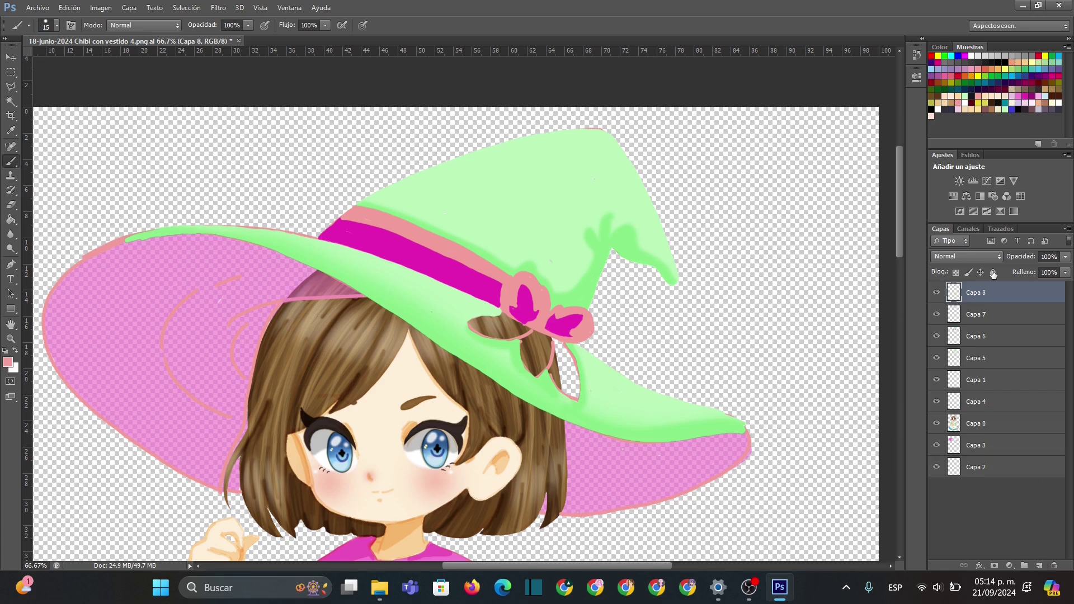
pyautogui.click(939, 56)
pyautogui.moveTo(499, 311)
pyautogui.mouseDown()
pyautogui.moveTo(471, 322)
pyautogui.moveTo(513, 338)
pyautogui.moveTo(529, 325)
pyautogui.moveTo(523, 369)
pyautogui.moveTo(545, 372)
pyautogui.moveTo(553, 340)
pyautogui.moveTo(565, 397)
pyautogui.moveTo(582, 383)
pyautogui.moveTo(561, 345)
pyautogui.moveTo(532, 330)
pyautogui.moveTo(542, 334)
pyautogui.mouseUp()
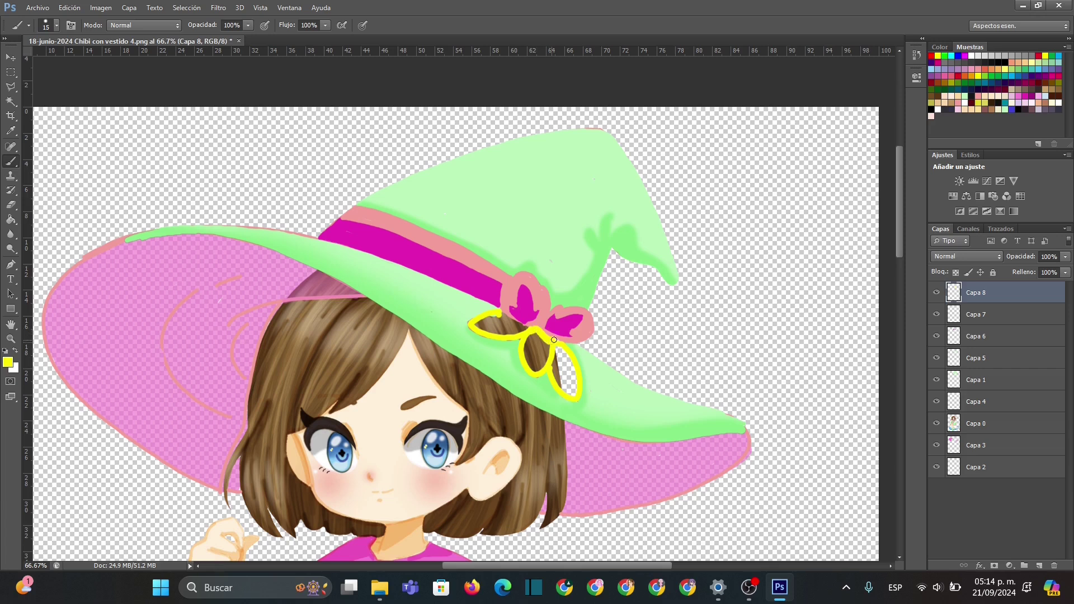
pyautogui.moveTo(501, 311)
pyautogui.mouseDown()
pyautogui.moveTo(526, 329)
pyautogui.moveTo(483, 318)
pyautogui.moveTo(500, 324)
pyautogui.moveTo(485, 331)
pyautogui.moveTo(526, 328)
pyautogui.moveTo(509, 339)
pyautogui.moveTo(468, 326)
pyautogui.moveTo(490, 320)
pyautogui.moveTo(488, 331)
pyautogui.moveTo(502, 326)
pyautogui.moveTo(536, 355)
pyautogui.moveTo(529, 337)
pyautogui.moveTo(532, 370)
pyautogui.moveTo(533, 337)
pyautogui.moveTo(535, 369)
pyautogui.moveTo(546, 348)
pyautogui.moveTo(542, 370)
pyautogui.moveTo(547, 347)
pyautogui.moveTo(536, 331)
pyautogui.moveTo(573, 396)
pyautogui.moveTo(560, 350)
pyautogui.moveTo(574, 387)
pyautogui.moveTo(563, 364)
pyautogui.mouseUp()
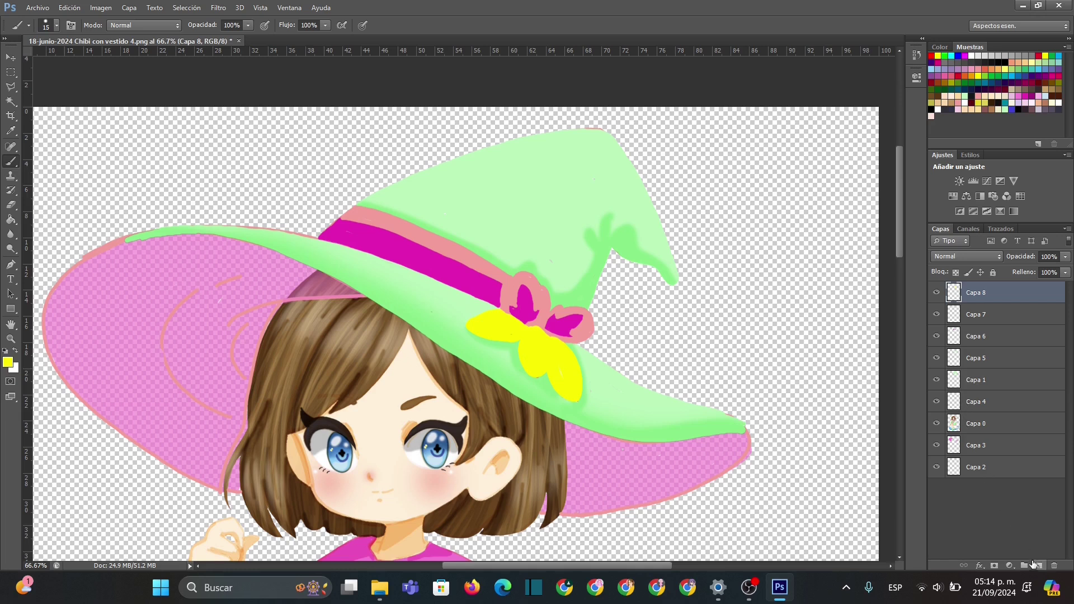
# Add a new layer and paint a small bright yellow flower on the hat's cone above the bow.
pyautogui.click(1037, 564)
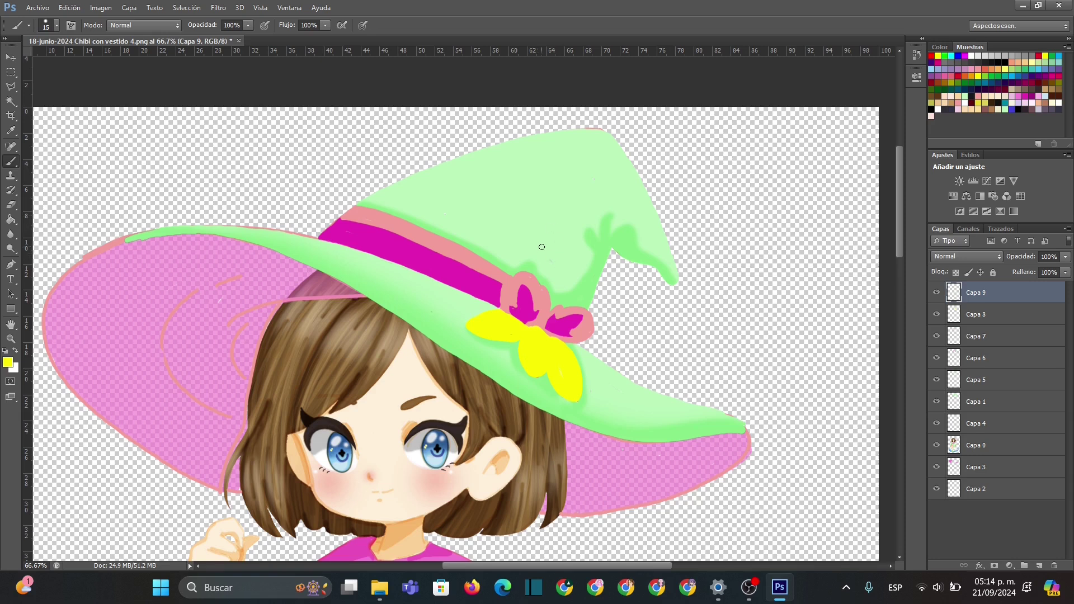
pyautogui.moveTo(536, 240); pyautogui.dragTo(551, 249)
pyautogui.moveTo(547, 257)
pyautogui.mouseDown()
pyautogui.moveTo(537, 230)
pyautogui.moveTo(526, 250)
pyautogui.moveTo(537, 247)
pyautogui.moveTo(538, 263)
pyautogui.moveTo(544, 254)
pyautogui.moveTo(554, 264)
pyautogui.moveTo(566, 249)
pyautogui.moveTo(559, 230)
pyautogui.moveTo(536, 248)
pyautogui.mouseUp()
# Separate the yellow flower's petals by erasing thin gaps between them with a 7 px eraser.
pyautogui.click(11, 205)
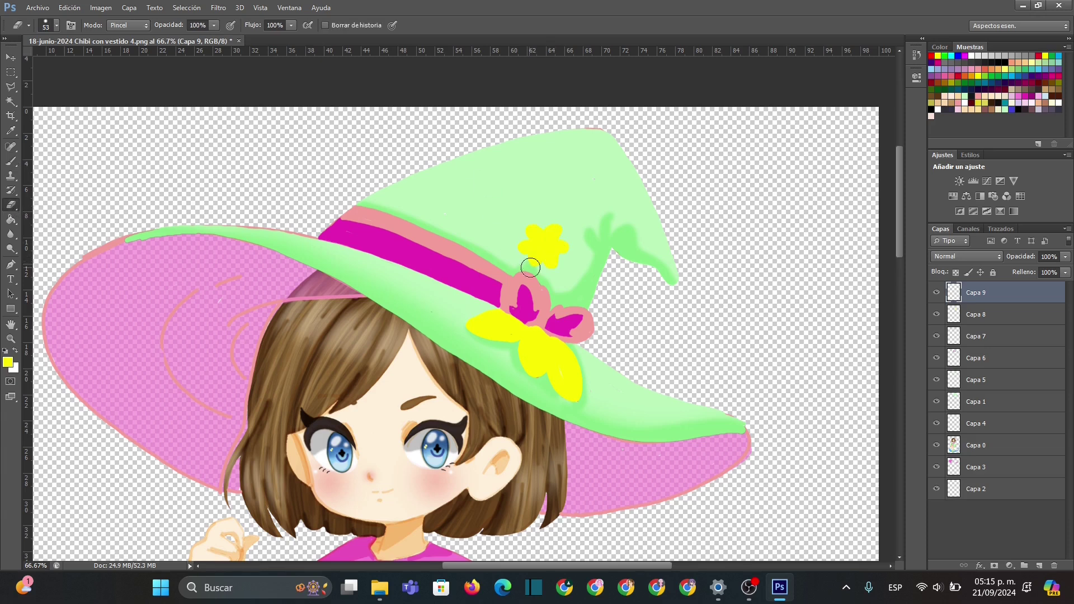
pyautogui.rightClick(564, 261)
pyautogui.moveTo(584, 285); pyautogui.dragTo(582, 286)
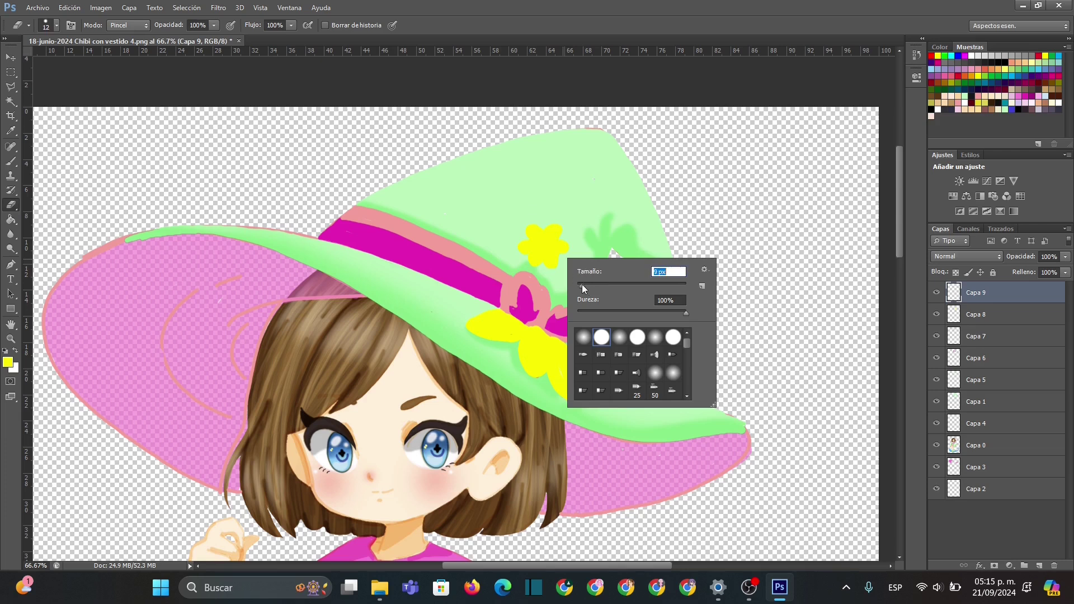
pyautogui.press('Return')
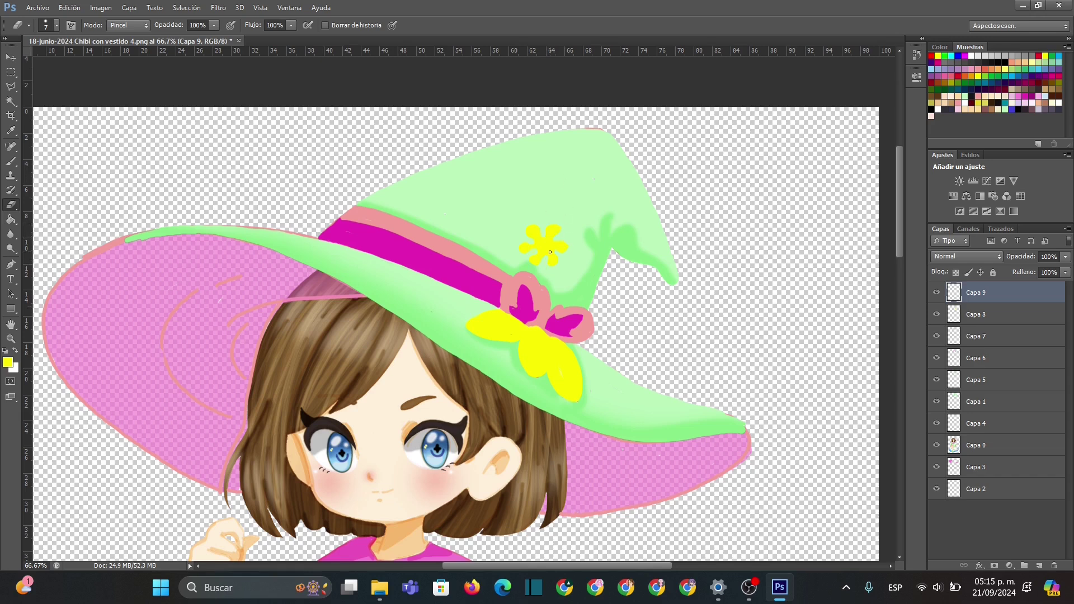
# Add a new layer above the yellow flower and set up the brush with light blue as the painting colour.
pyautogui.click(1039, 566)
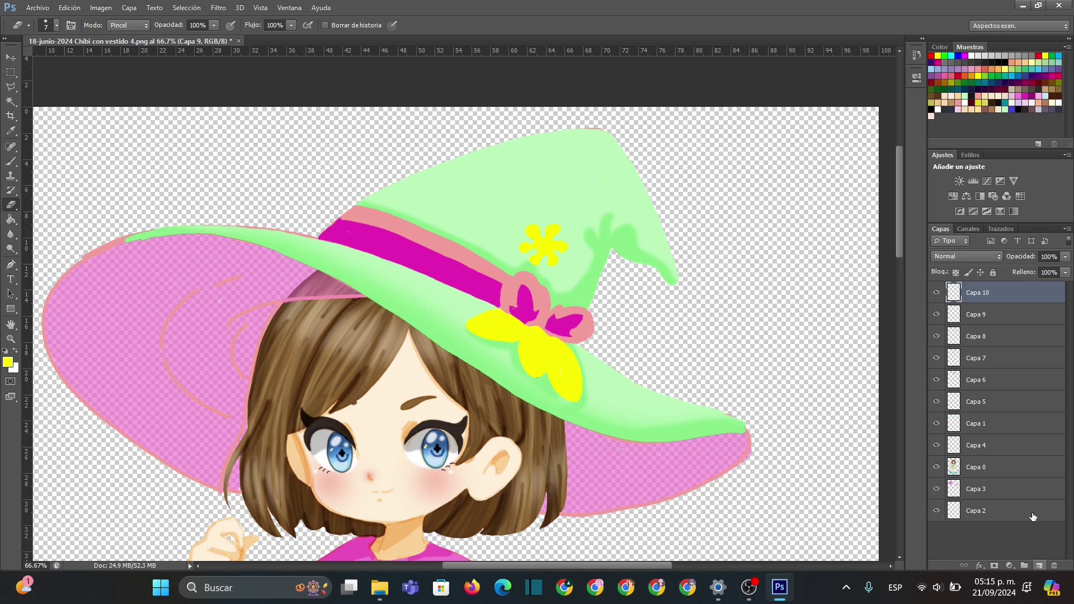
pyautogui.click(1015, 73)
pyautogui.click(491, 147)
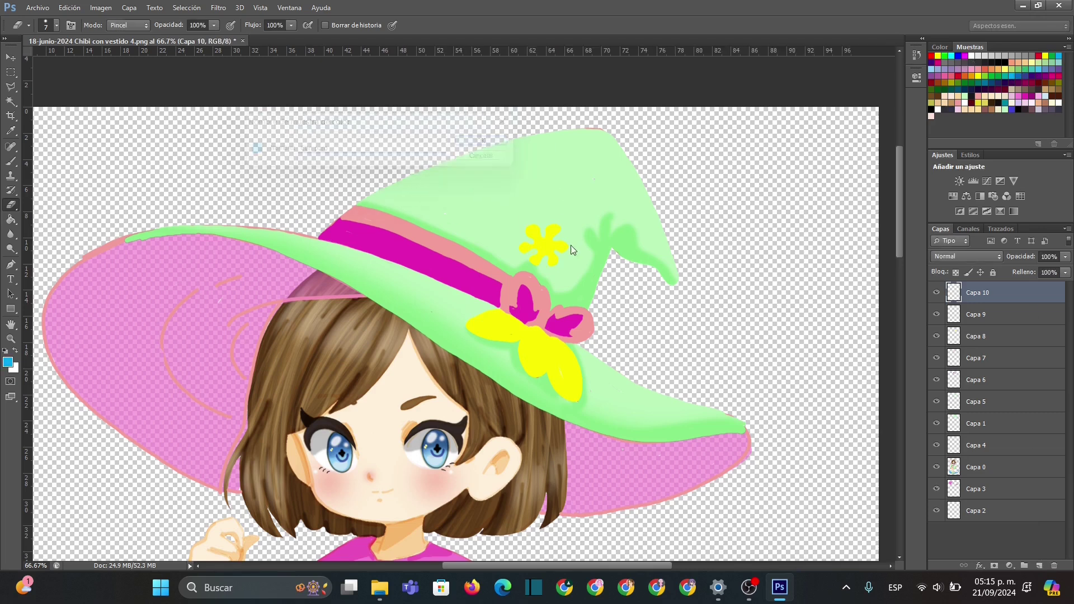
pyautogui.click(10, 162)
# Try a small four-petal light blue flower between the yellow flower and the bow, and erase it.
pyautogui.click(560, 279)
pyautogui.moveTo(565, 283)
pyautogui.mouseDown()
pyautogui.moveTo(573, 280)
pyautogui.moveTo(558, 289)
pyautogui.moveTo(571, 277)
pyautogui.mouseUp()
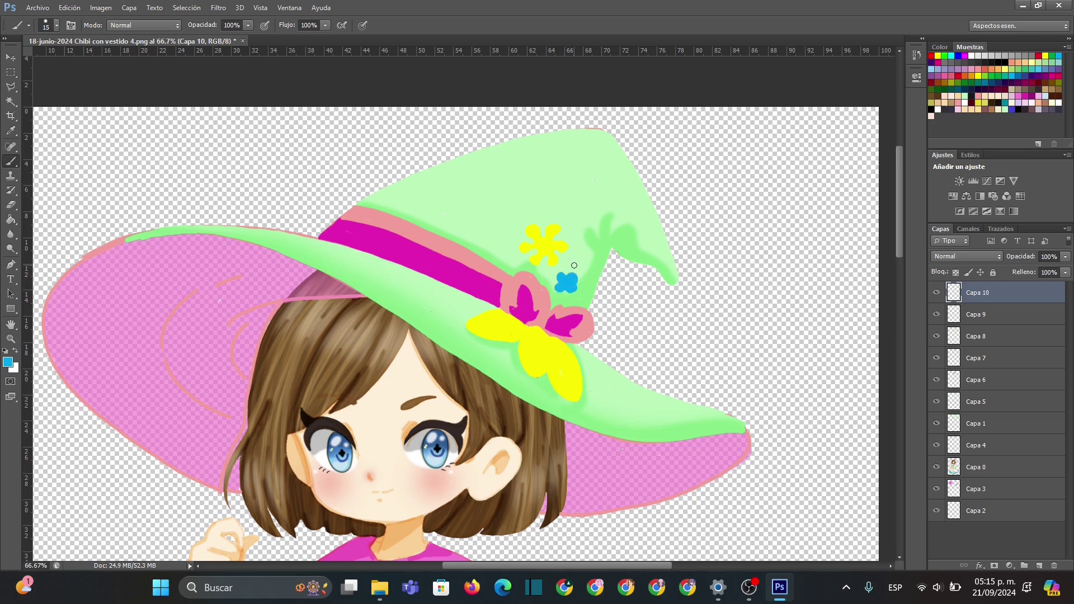
pyautogui.press('e')
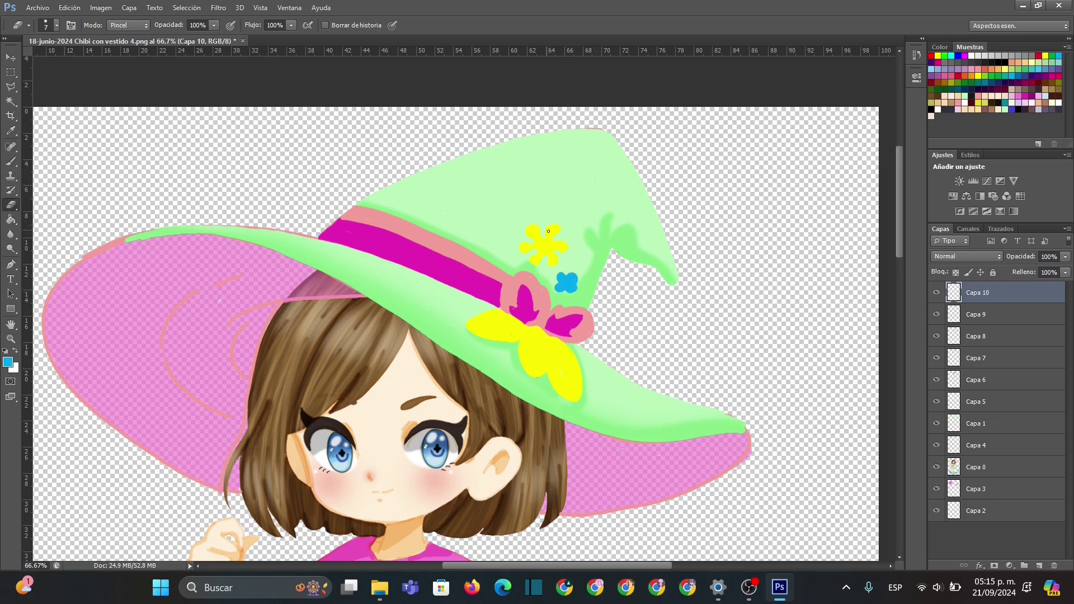
pyautogui.rightClick(588, 292)
pyautogui.moveTo(600, 316); pyautogui.dragTo(624, 316)
pyautogui.moveTo(560, 290); pyautogui.dragTo(574, 282)
# Paint a small five-petal light blue flower between the yellow flower and the bow with the 15 px brush.
pyautogui.click(10, 162)
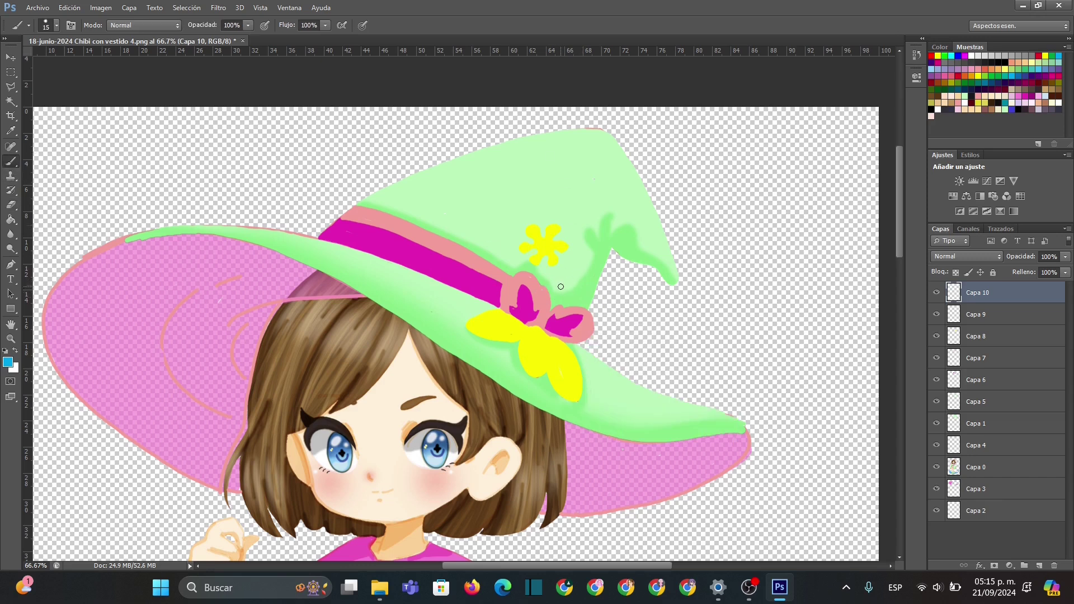
pyautogui.moveTo(561, 282)
pyautogui.mouseDown()
pyautogui.moveTo(562, 294)
pyautogui.moveTo(566, 280)
pyautogui.moveTo(560, 289)
pyautogui.moveTo(573, 289)
pyautogui.mouseUp()
# Add a Multiply (Multiplicar) layer and draw mustard yellow contour lines inside the three yellow leaf shapes with a 9 px brush.
pyautogui.click(1039, 566)
pyautogui.click(967, 257)
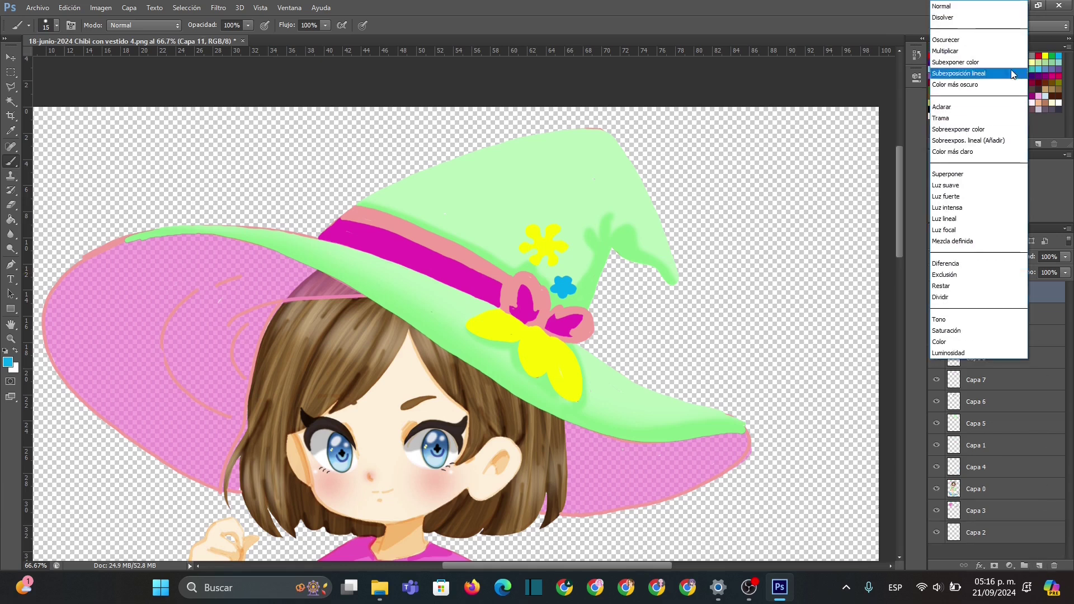
pyautogui.click(947, 52)
pyautogui.doubleClick(979, 100)
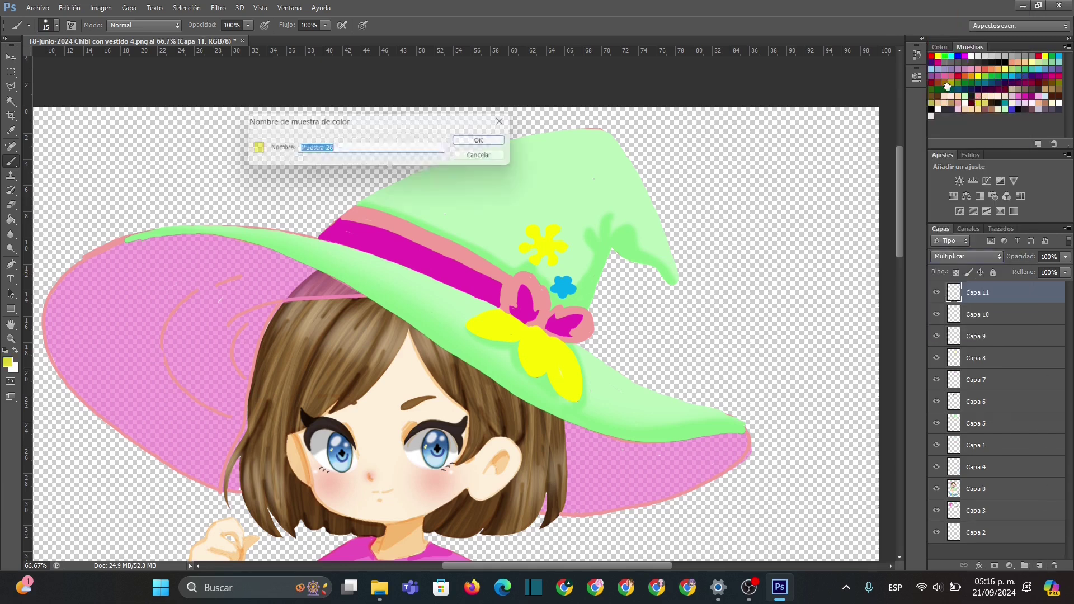
pyautogui.click(489, 142)
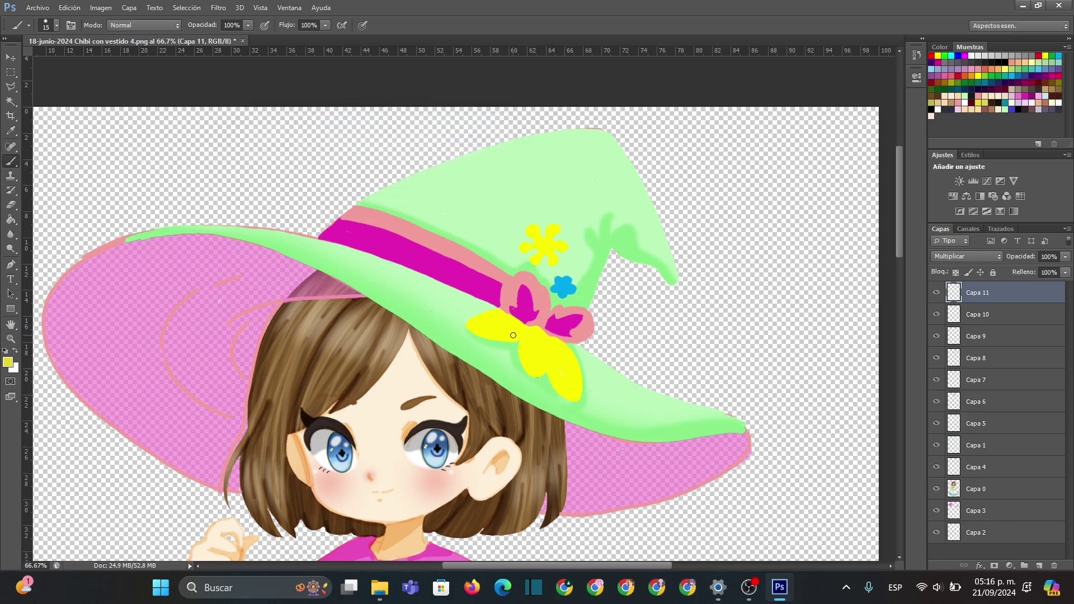
pyautogui.rightClick(537, 365)
pyautogui.moveTo(538, 362); pyautogui.dragTo(532, 362)
pyautogui.click(503, 314)
pyautogui.moveTo(505, 316)
pyautogui.mouseDown()
pyautogui.moveTo(473, 326)
pyautogui.moveTo(506, 338)
pyautogui.moveTo(528, 315)
pyautogui.moveTo(527, 359)
pyautogui.moveTo(536, 370)
pyautogui.moveTo(545, 334)
pyautogui.moveTo(573, 394)
pyautogui.moveTo(557, 340)
pyautogui.mouseUp()
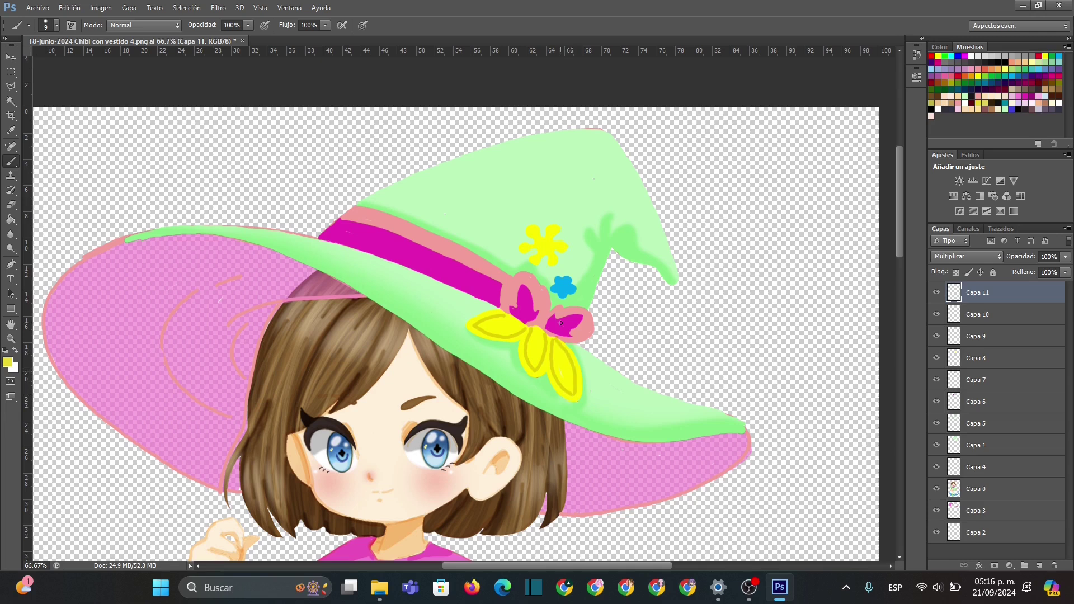
# Outline the yellow flower's petals in mustard on one new layer and paint its centre brown on another.
pyautogui.click(1039, 566)
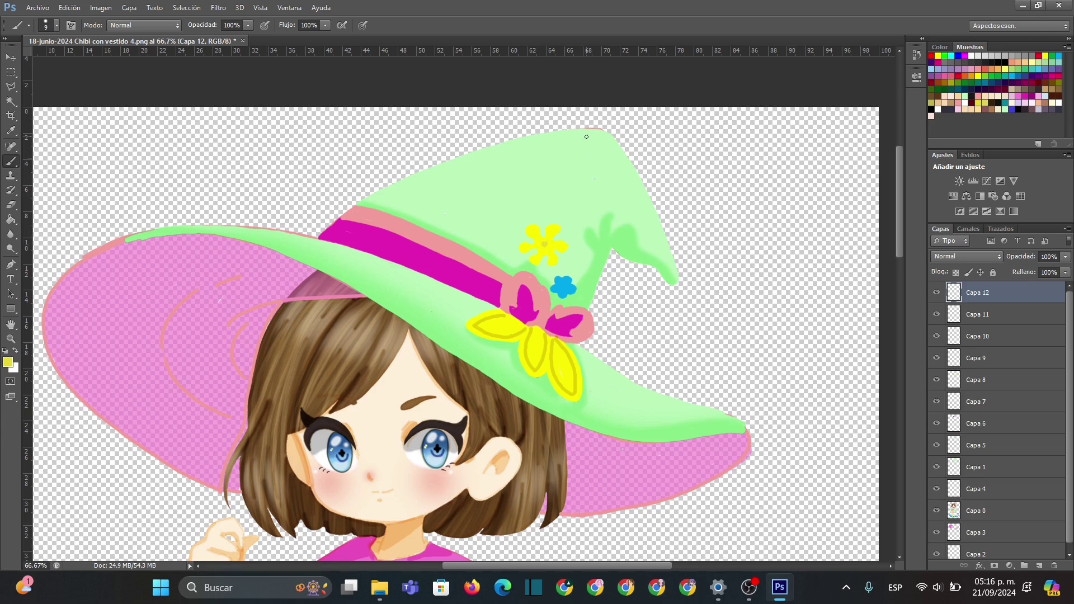
pyautogui.moveTo(544, 240)
pyautogui.mouseDown()
pyautogui.moveTo(542, 247)
pyautogui.moveTo(537, 264)
pyautogui.moveTo(545, 253)
pyautogui.moveTo(554, 265)
pyautogui.moveTo(547, 246)
pyautogui.moveTo(568, 245)
pyautogui.moveTo(550, 227)
pyautogui.mouseUp()
pyautogui.click(1039, 566)
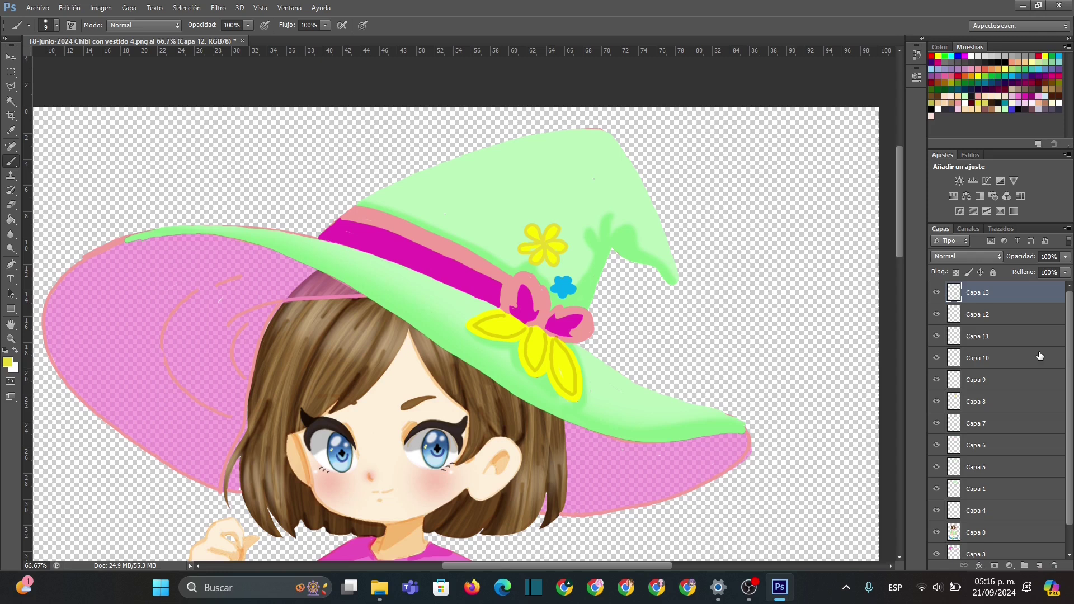
pyautogui.click(994, 115)
pyautogui.click(472, 141)
pyautogui.moveTo(549, 244); pyautogui.dragTo(547, 242)
# Add a Multiply (Multiplicar) layer and outline the small blue flower's petals in teal with a 6 px brush.
pyautogui.click(1039, 565)
pyautogui.click(993, 258)
pyautogui.click(954, 51)
pyautogui.click(1003, 103)
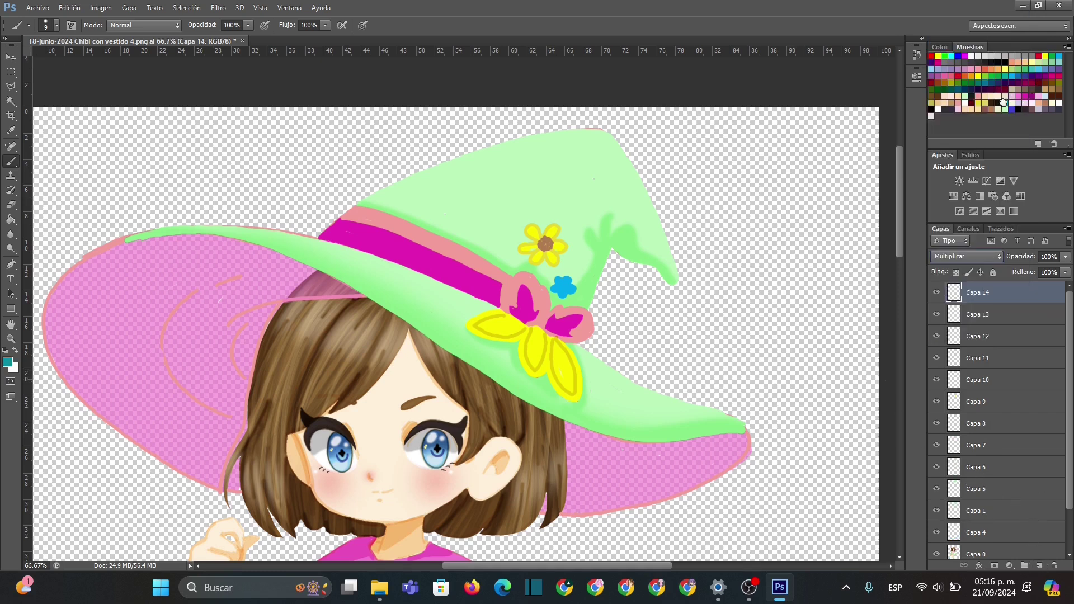
pyautogui.click(1003, 102)
pyautogui.click(492, 140)
pyautogui.rightClick(601, 311)
pyautogui.moveTo(601, 311); pyautogui.dragTo(598, 311)
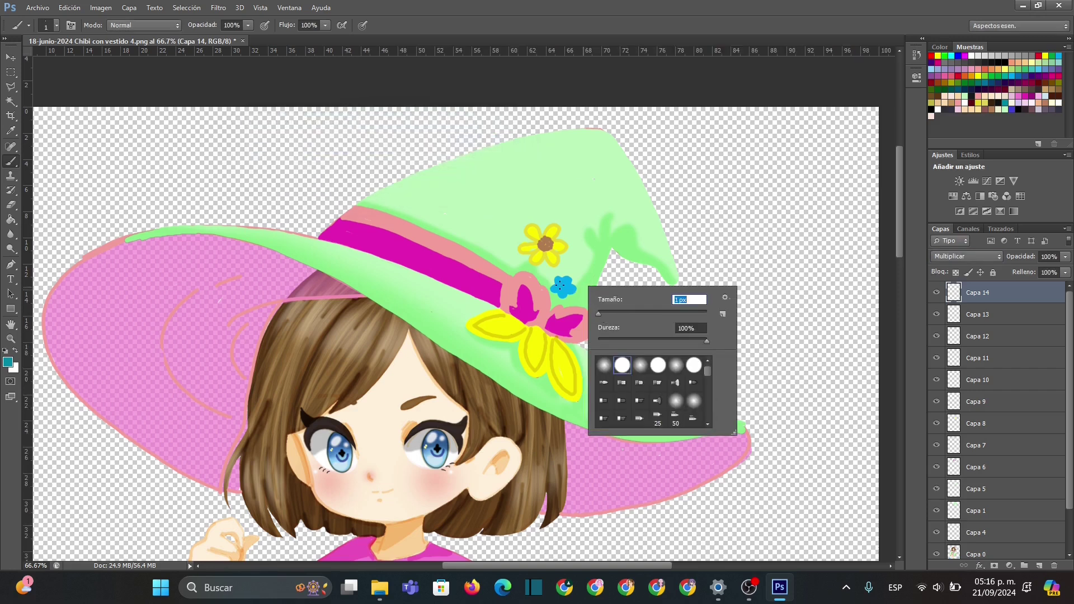
pyautogui.moveTo(600, 312)
pyautogui.mouseDown()
pyautogui.moveTo(556, 291)
pyautogui.moveTo(576, 285)
pyautogui.moveTo(562, 280)
pyautogui.mouseUp()
pyautogui.click(558, 285)
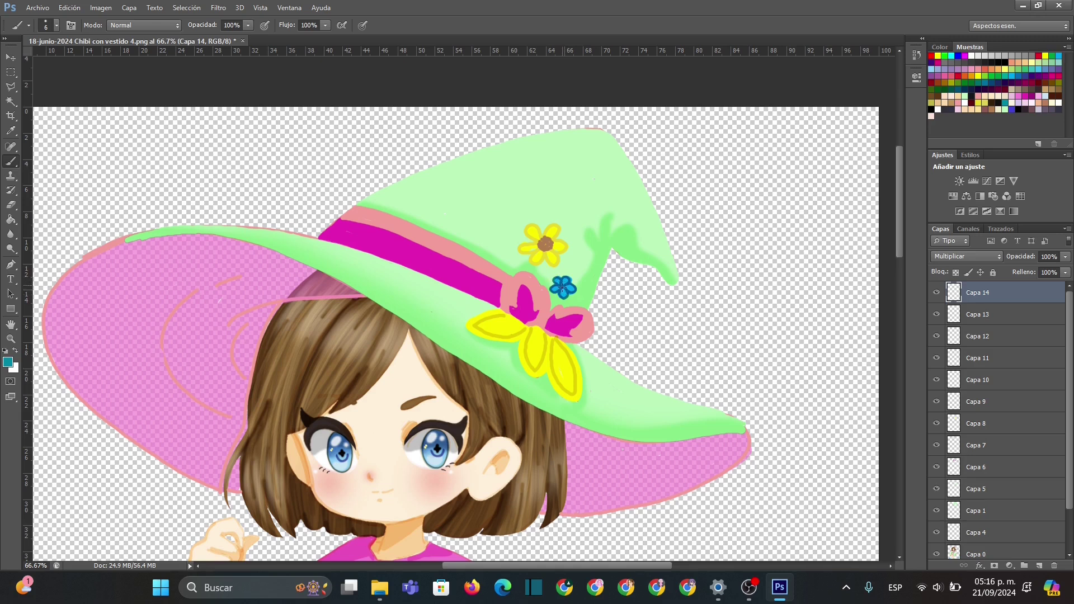
# Add a new layer in Normal mode and paint a pale yellow centre on the small blue flower.
pyautogui.click(1039, 566)
pyautogui.click(966, 256)
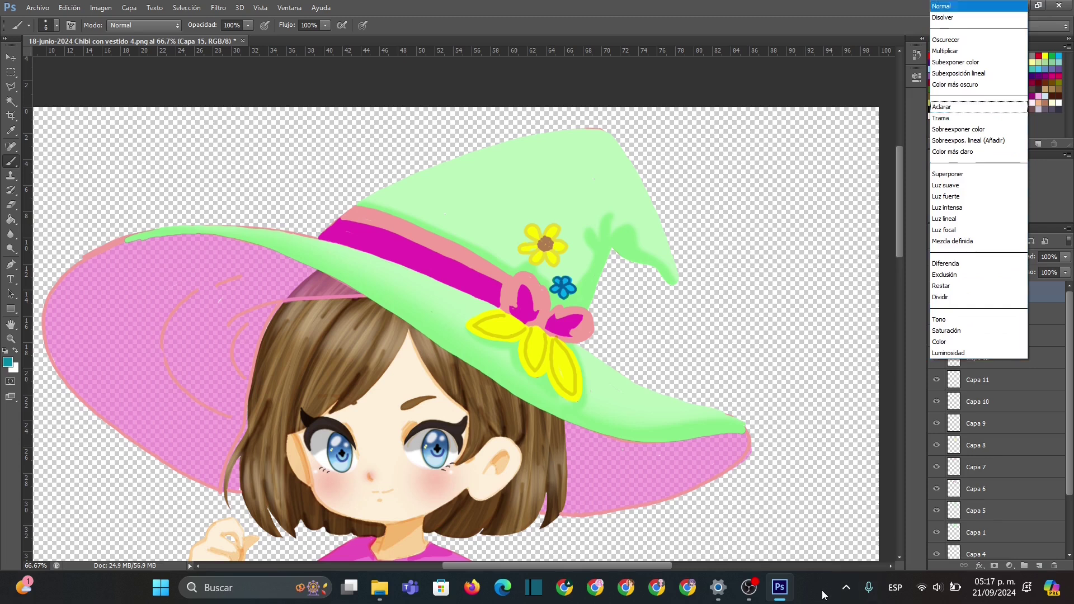
pyautogui.doubleClick(1006, 68)
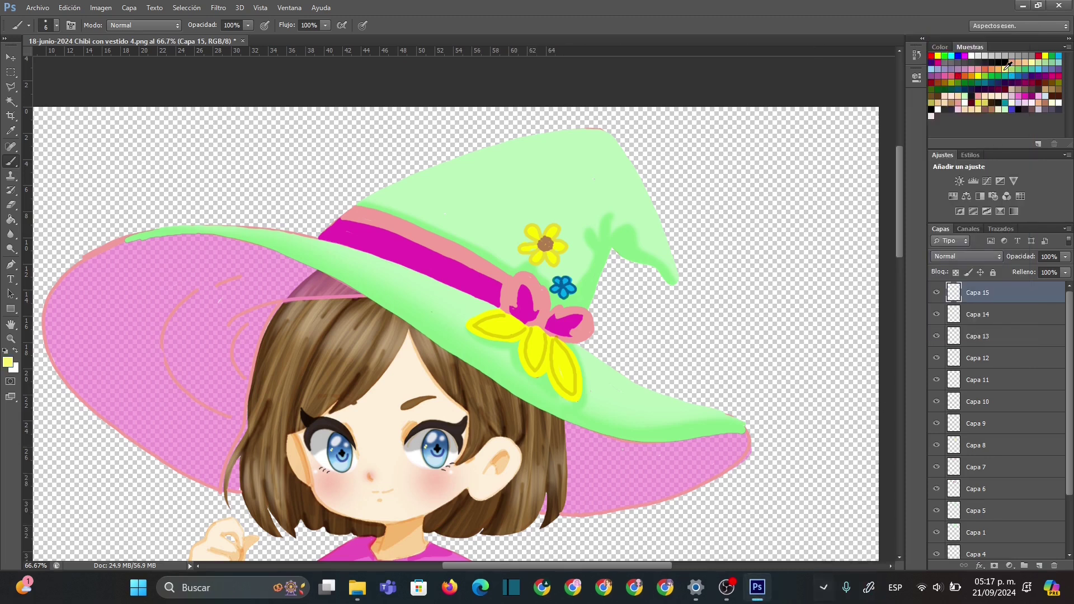
pyautogui.click(489, 142)
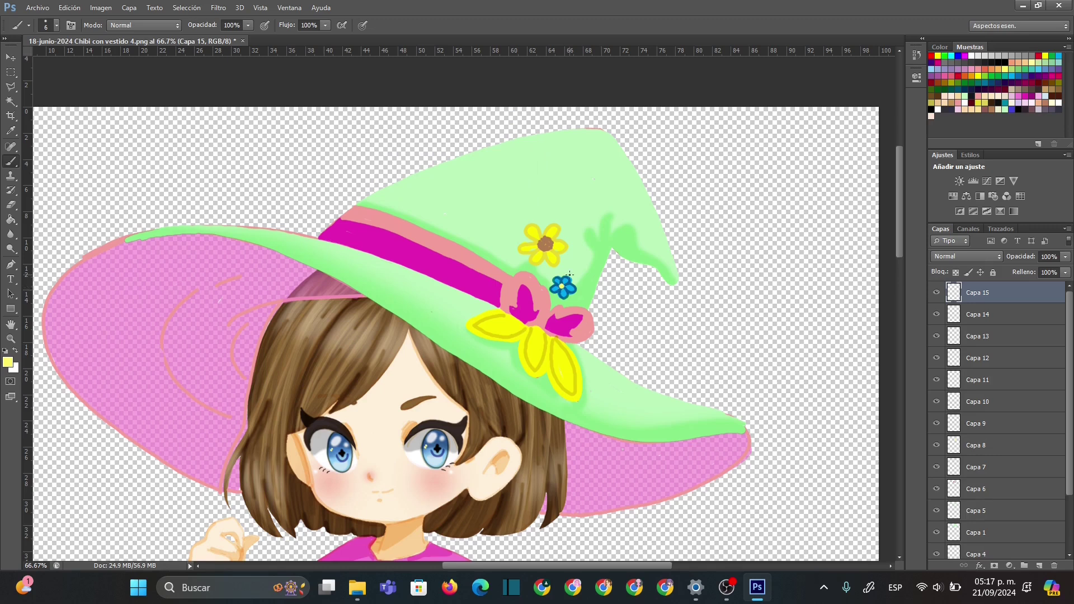
# Zoom out to the full canvas and examine the whole character with the decorated hat.
pyautogui.click(10, 338)
pyautogui.rightClick(634, 289)
pyautogui.click(672, 359)
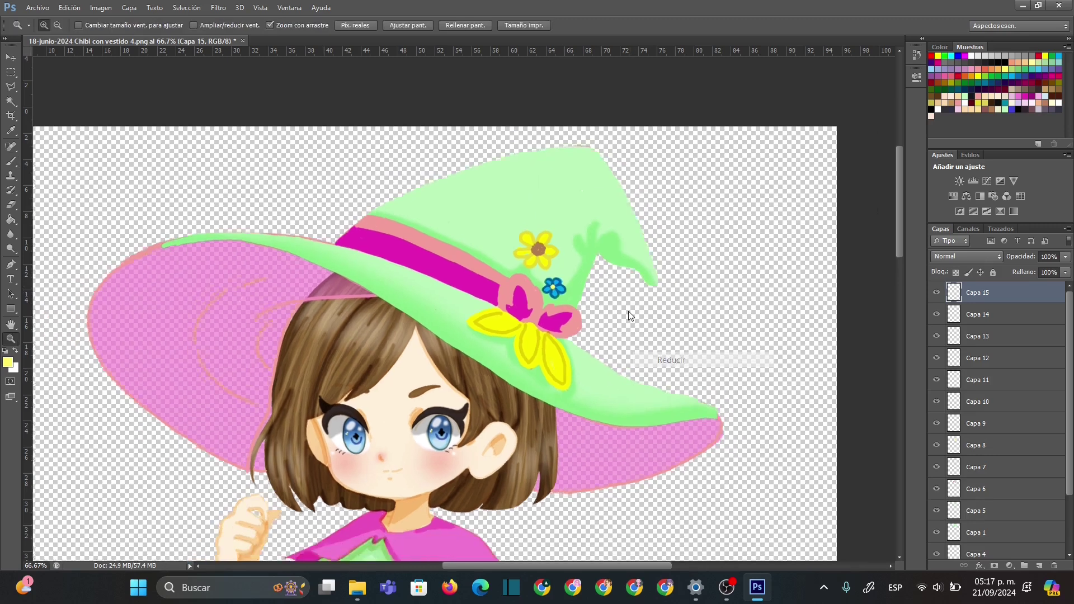
pyautogui.rightClick(543, 344)
pyautogui.click(583, 419)
pyautogui.rightClick(536, 348)
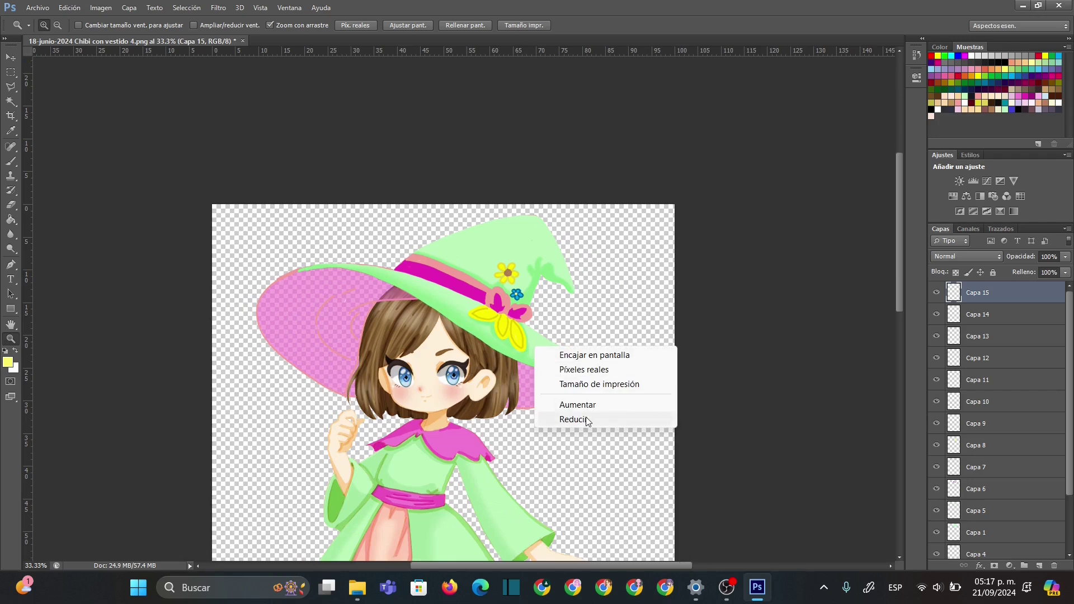
pyautogui.click(584, 420)
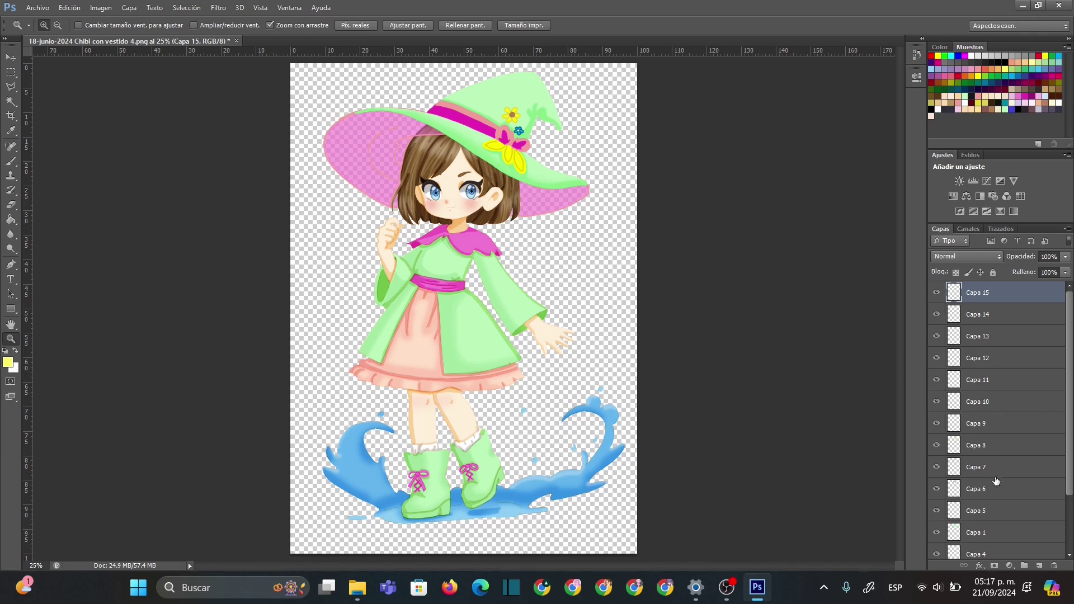
pyautogui.moveTo(1069, 378)
pyautogui.mouseDown()
pyautogui.moveTo(1062, 454)
pyautogui.moveTo(1068, 367)
pyautogui.mouseUp()
# Add two new layers above the flower layers, set the uppermost to Multiply (Multiplicar) and choose salmon pink as the brush colour.
pyautogui.click(1039, 565)
pyautogui.click(1039, 566)
pyautogui.click(506, 129)
pyautogui.click(512, 120)
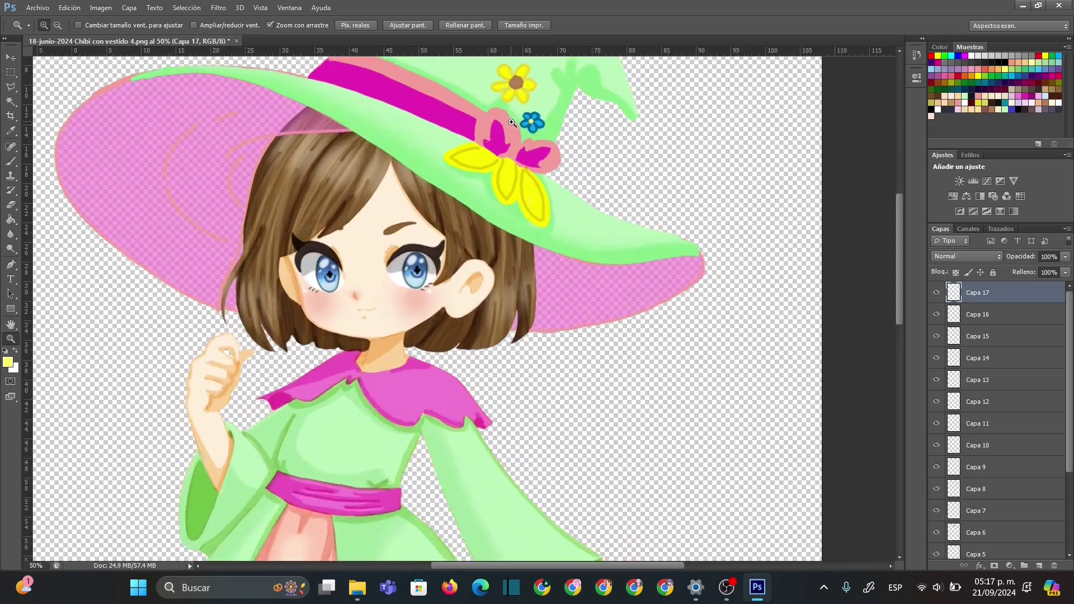
pyautogui.click(512, 120)
pyautogui.click(512, 120)
pyautogui.moveTo(899, 245); pyautogui.dragTo(902, 220)
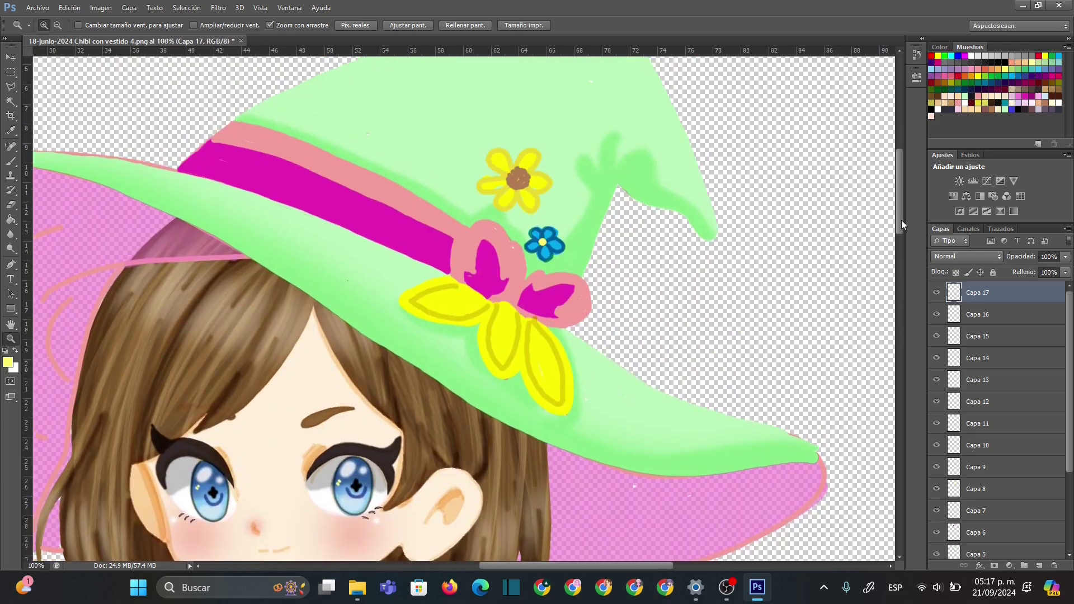
pyautogui.click(10, 162)
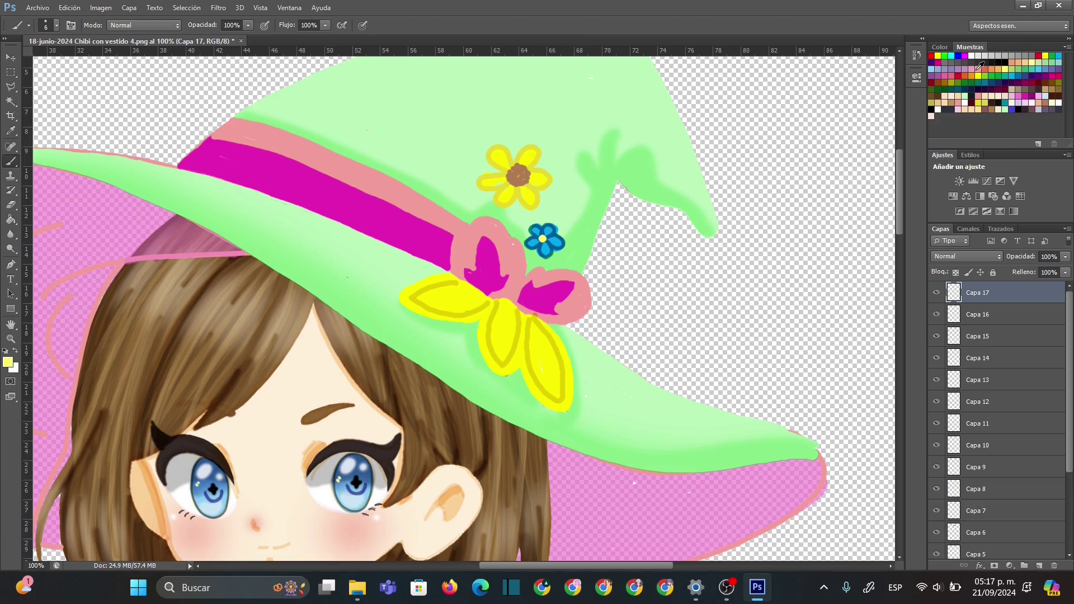
pyautogui.doubleClick(977, 69)
pyautogui.click(486, 139)
pyautogui.click(992, 258)
pyautogui.click(951, 46)
# Outline both loops of the hat's bow and their magenta centres in pink with a 6 px brush.
pyautogui.moveTo(456, 275)
pyautogui.mouseDown()
pyautogui.moveTo(456, 232)
pyautogui.moveTo(485, 217)
pyautogui.moveTo(508, 234)
pyautogui.moveTo(526, 275)
pyautogui.moveTo(509, 296)
pyautogui.moveTo(546, 268)
pyautogui.moveTo(586, 276)
pyautogui.moveTo(595, 309)
pyautogui.moveTo(564, 322)
pyautogui.moveTo(474, 287)
pyautogui.moveTo(499, 300)
pyautogui.mouseUp()
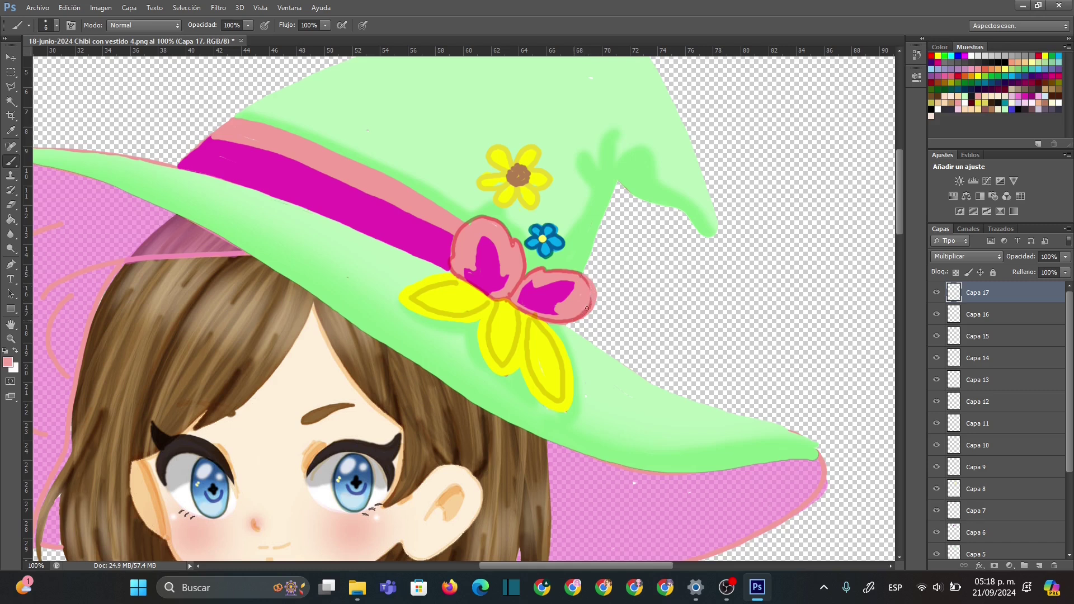
pyautogui.moveTo(591, 296)
pyautogui.mouseDown()
pyautogui.moveTo(550, 320)
pyautogui.moveTo(515, 304)
pyautogui.mouseUp()
pyautogui.moveTo(462, 268)
pyautogui.mouseDown()
pyautogui.moveTo(486, 239)
pyautogui.moveTo(506, 290)
pyautogui.moveTo(509, 275)
pyautogui.moveTo(489, 293)
pyautogui.moveTo(513, 273)
pyautogui.moveTo(521, 306)
pyautogui.moveTo(528, 282)
pyautogui.moveTo(572, 282)
pyautogui.moveTo(538, 312)
pyautogui.mouseUp()
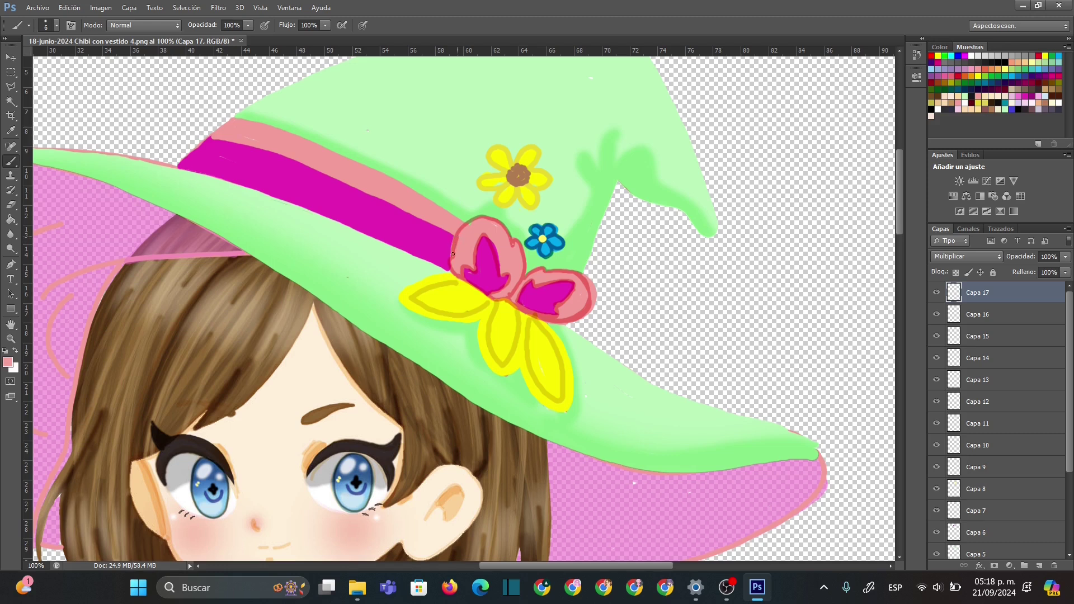
pyautogui.moveTo(456, 246)
pyautogui.mouseDown()
pyautogui.moveTo(467, 226)
pyautogui.moveTo(492, 220)
pyautogui.moveTo(510, 244)
pyautogui.moveTo(513, 291)
pyautogui.mouseUp()
pyautogui.moveTo(585, 284); pyautogui.dragTo(585, 308)
# Zoom back out to the full figure and examine how the outlined bow fits the hat.
pyautogui.click(10, 339)
pyautogui.rightClick(546, 285)
pyautogui.click(582, 355)
pyautogui.click(582, 341)
pyautogui.rightClick(559, 362)
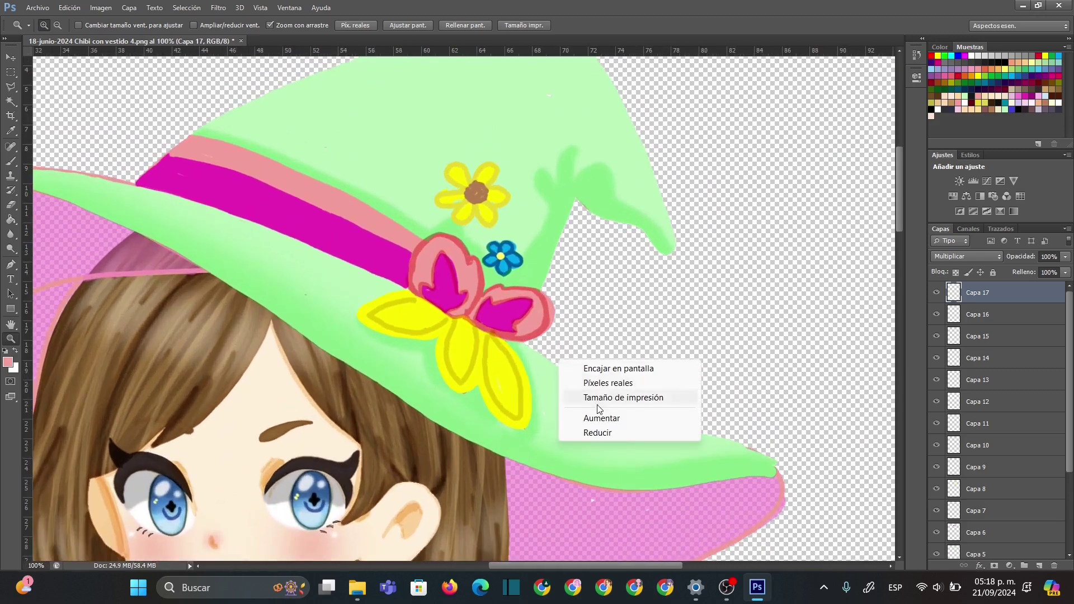
pyautogui.click(598, 432)
pyautogui.rightClick(533, 273)
pyautogui.click(555, 347)
pyautogui.rightClick(513, 278)
pyautogui.click(551, 349)
pyautogui.rightClick(491, 306)
pyautogui.click(528, 382)
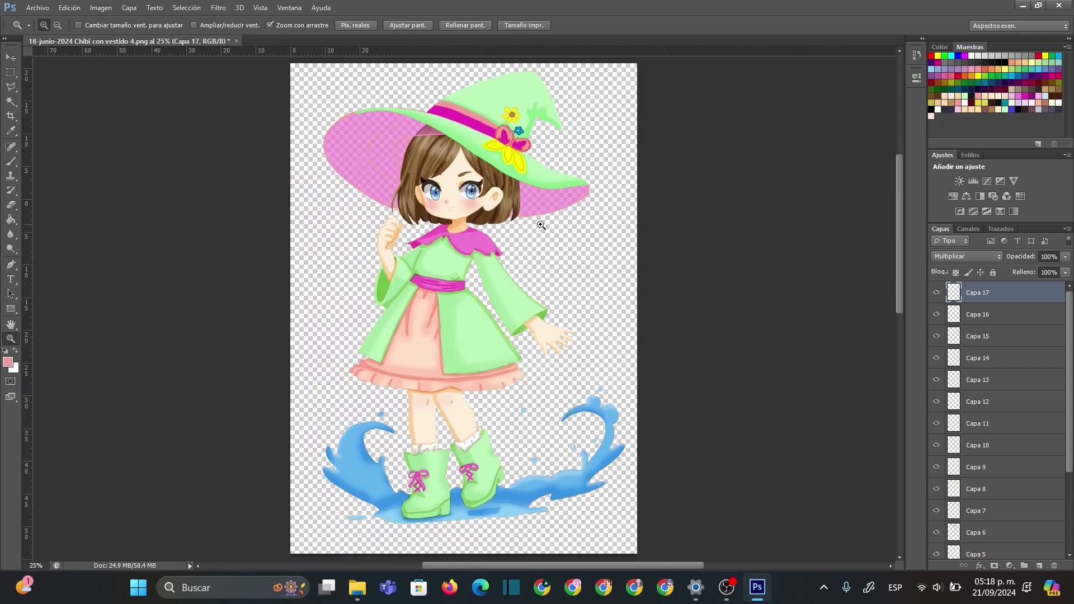